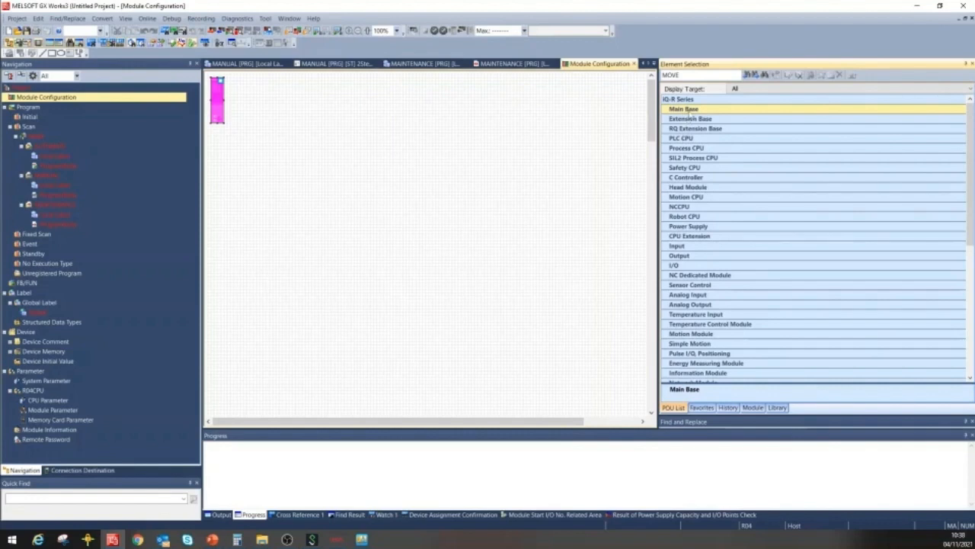
- Place an R35B main base in the module configuration and mount the existing CPU module in its CPU slot
{"action": "double_click", "coordinate": [689, 110]}
{"action": "left_click_drag", "start_coordinate": [682, 128], "coordinate": [276, 148]}
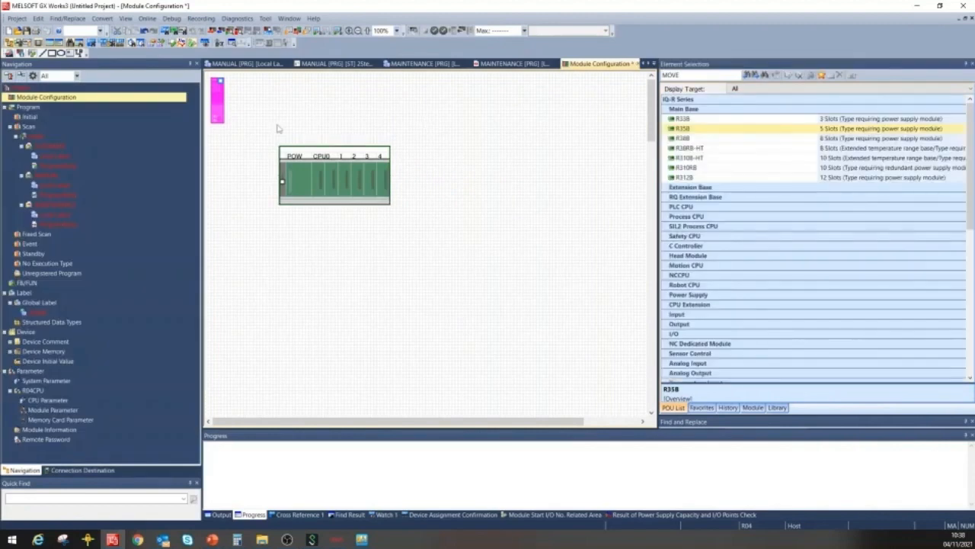
{"action": "mouse_move", "coordinate": [218, 109]}
{"action": "mouse_move", "coordinate": [218, 107]}
{"action": "left_mouse_down"}
{"action": "mouse_move", "coordinate": [251, 111]}
{"action": "mouse_move", "coordinate": [324, 186]}
{"action": "mouse_move", "coordinate": [233, 172]}
{"action": "mouse_move", "coordinate": [322, 177]}
{"action": "mouse_move", "coordinate": [315, 190]}
{"action": "left_mouse_up"}
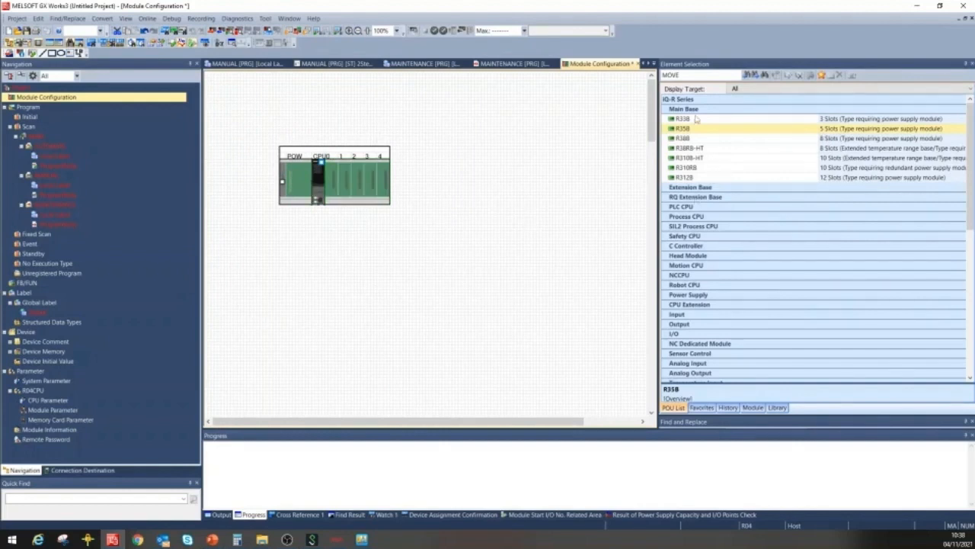
- Search the module elements for R61 and mount the R61P power supply in the base's POW slot
{"action": "double_click", "coordinate": [682, 77]}
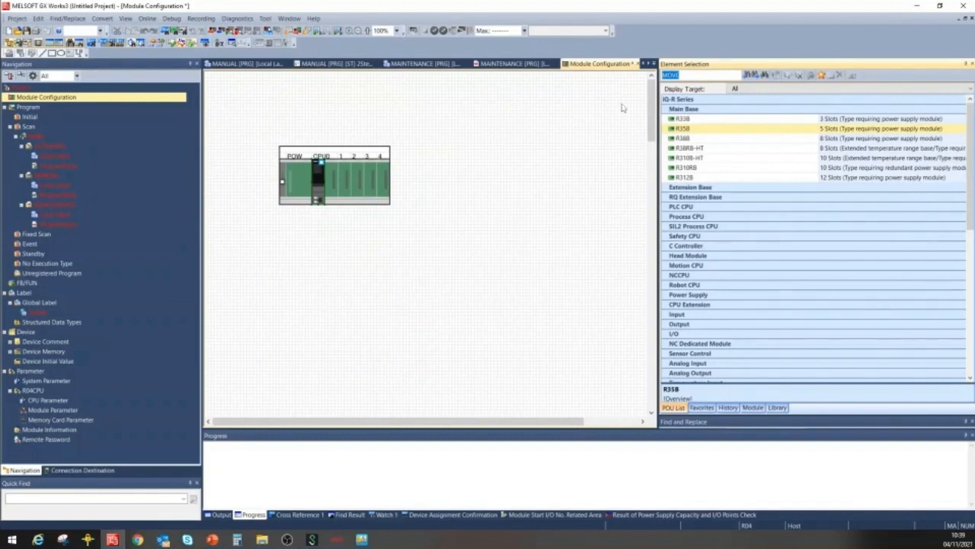
{"action": "type", "text": "R61"}
{"action": "key", "text": "Return"}
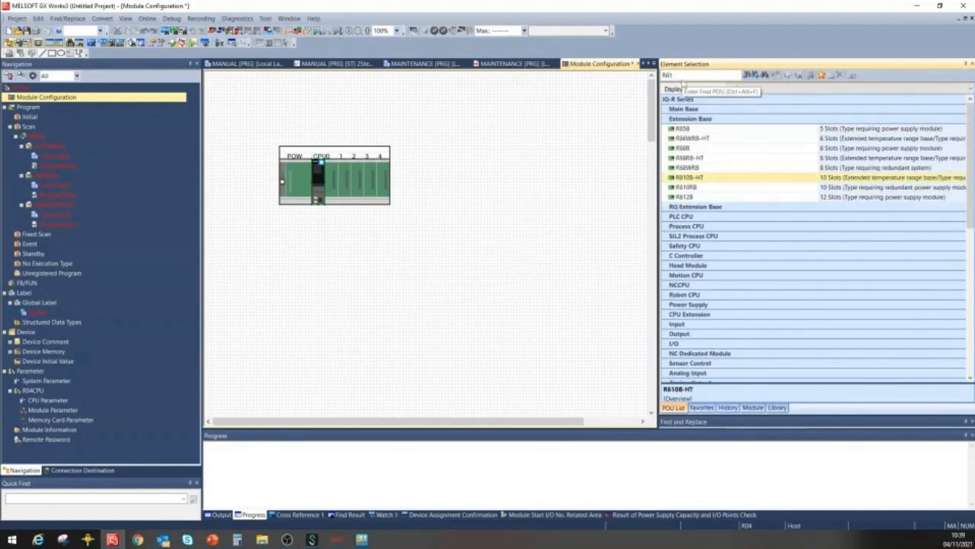
{"action": "left_click", "coordinate": [762, 77]}
{"action": "left_click", "coordinate": [762, 77]}
{"action": "left_click", "coordinate": [762, 78]}
{"action": "left_click", "coordinate": [762, 78]}
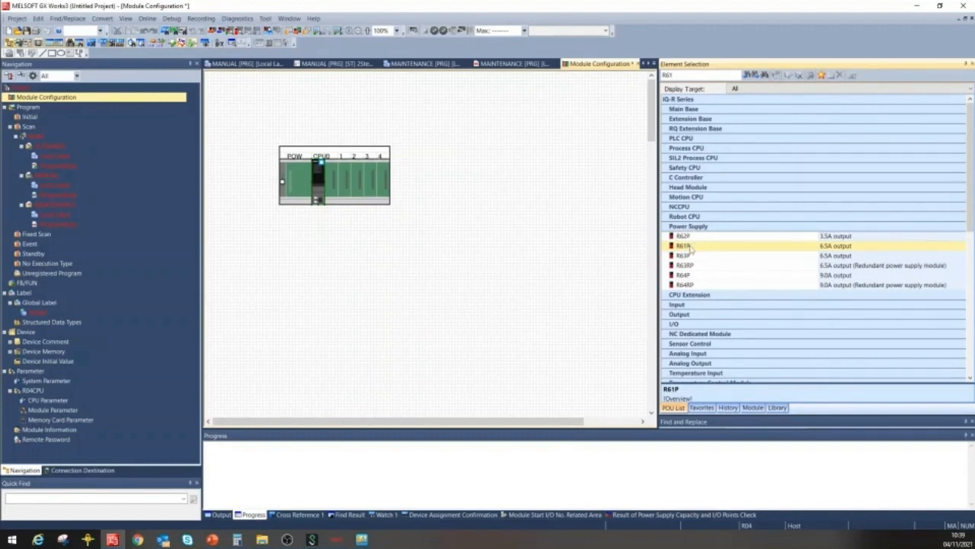
{"action": "left_click_drag", "start_coordinate": [693, 248], "coordinate": [291, 162]}
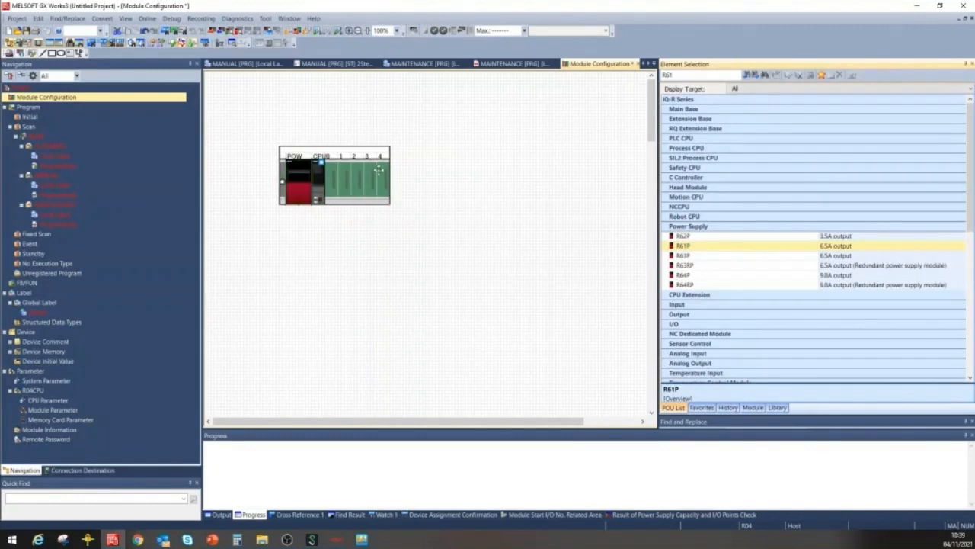
- Widen the module element list and mount RX40C7 input modules in slots 0 and 1 of the base
{"action": "double_click", "coordinate": [679, 76]}
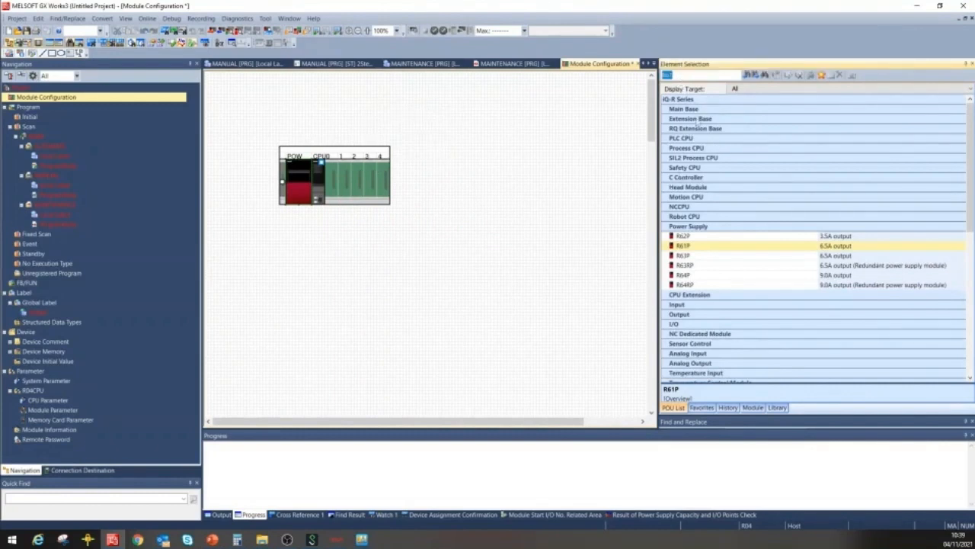
{"action": "left_click", "coordinate": [690, 228]}
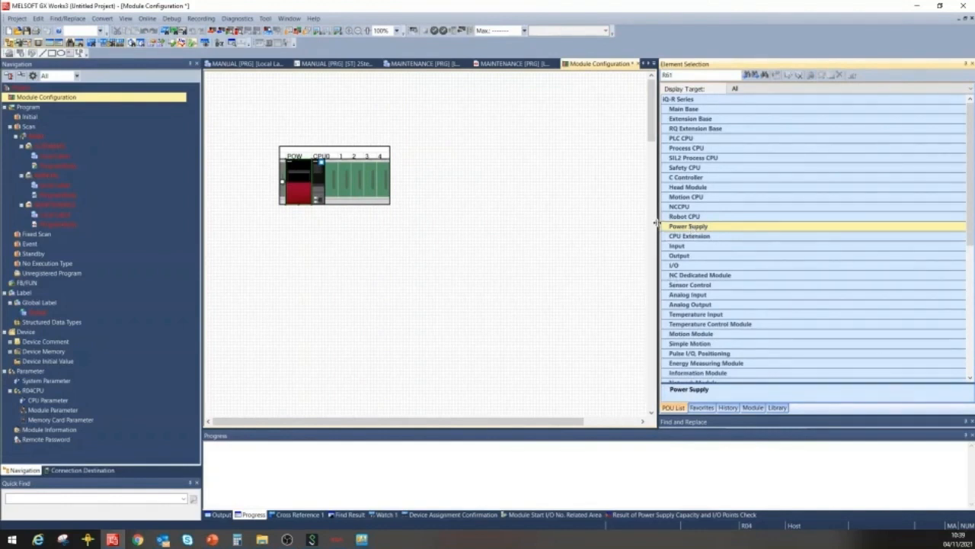
{"action": "left_click_drag", "start_coordinate": [657, 221], "coordinate": [621, 222]}
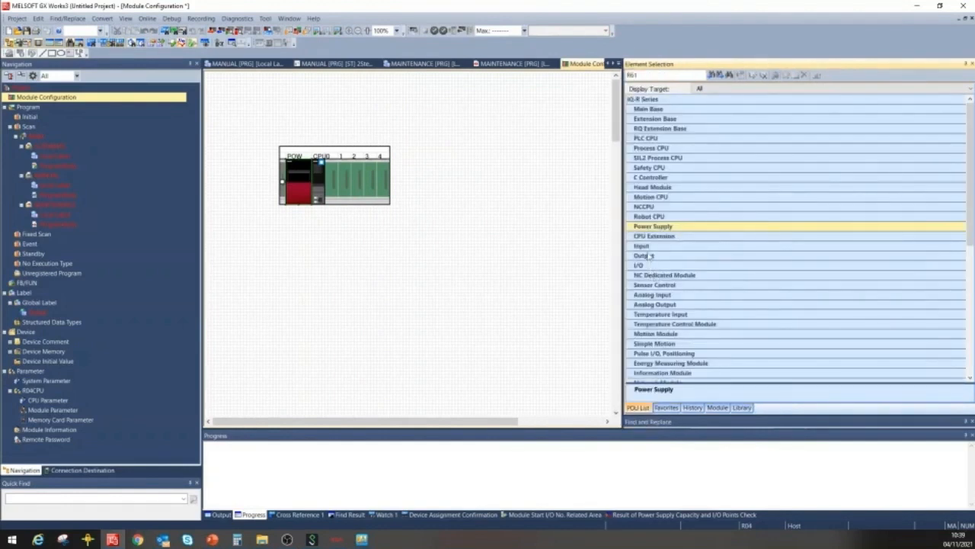
{"action": "left_click", "coordinate": [647, 249]}
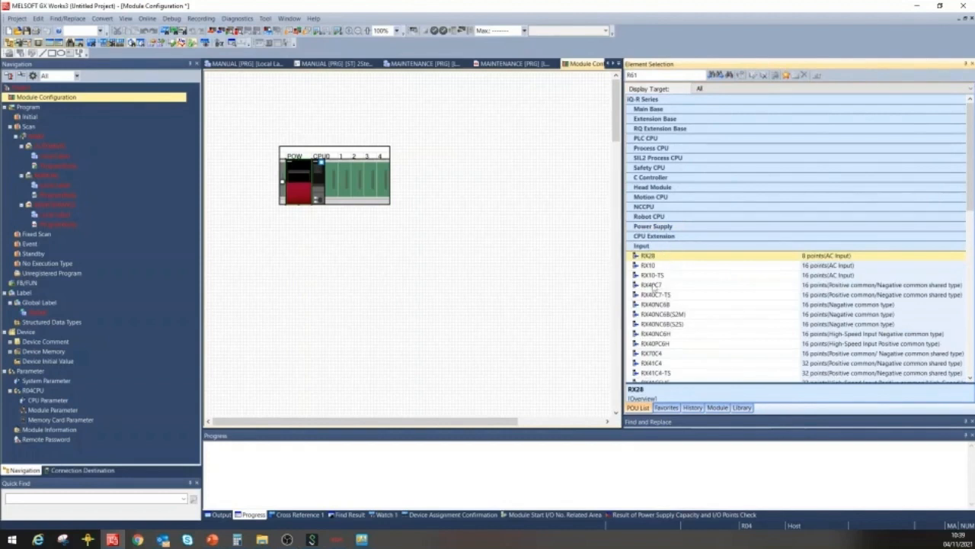
{"action": "left_click", "coordinate": [652, 285]}
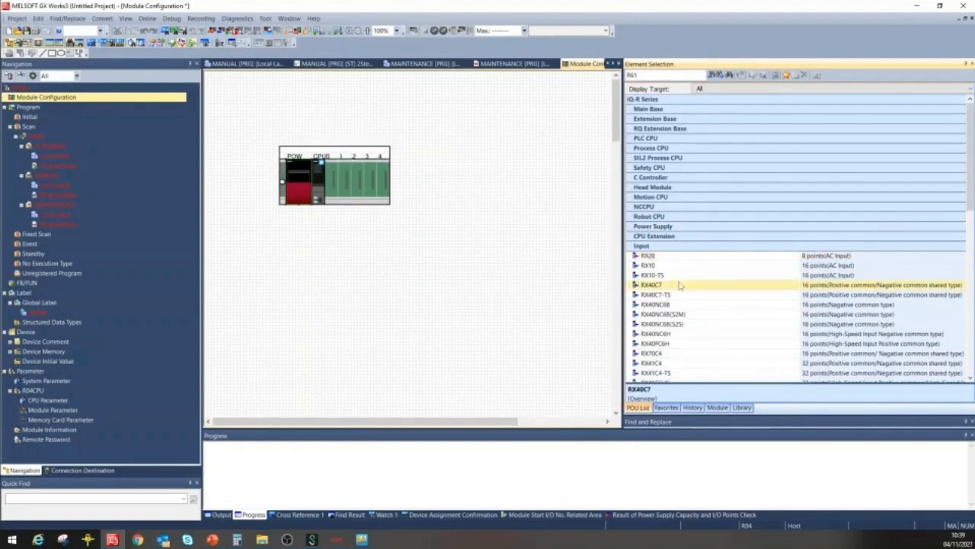
{"action": "left_click_drag", "start_coordinate": [677, 285], "coordinate": [329, 163]}
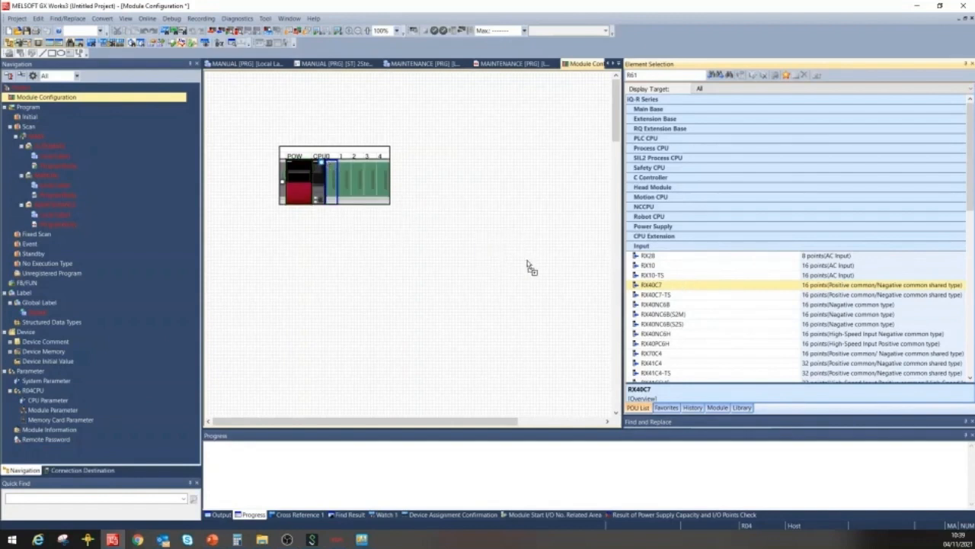
{"action": "left_click_drag", "start_coordinate": [671, 285], "coordinate": [346, 170]}
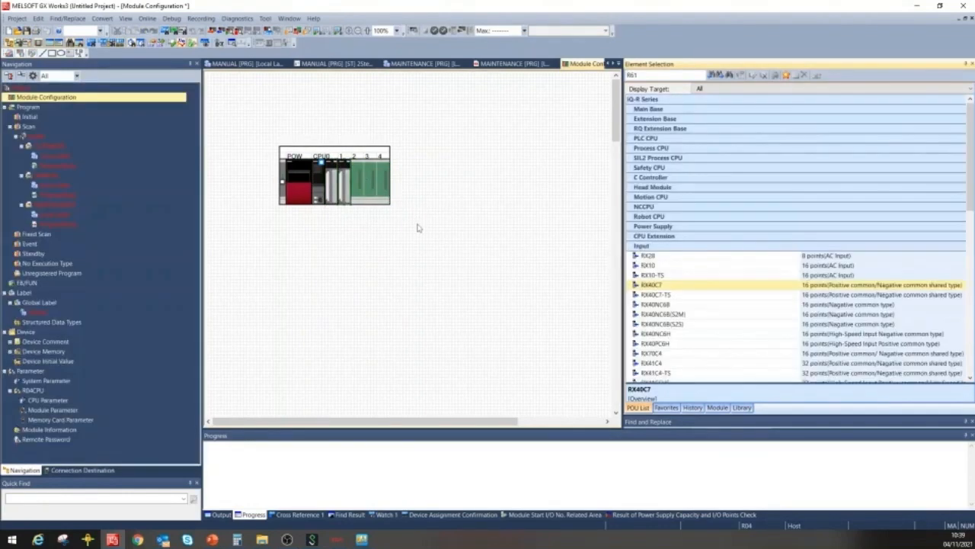
- Mount the RJ71GN11-T2 CC-Link IE TSN network module in slot 2 of the base
{"action": "left_click", "coordinate": [669, 247]}
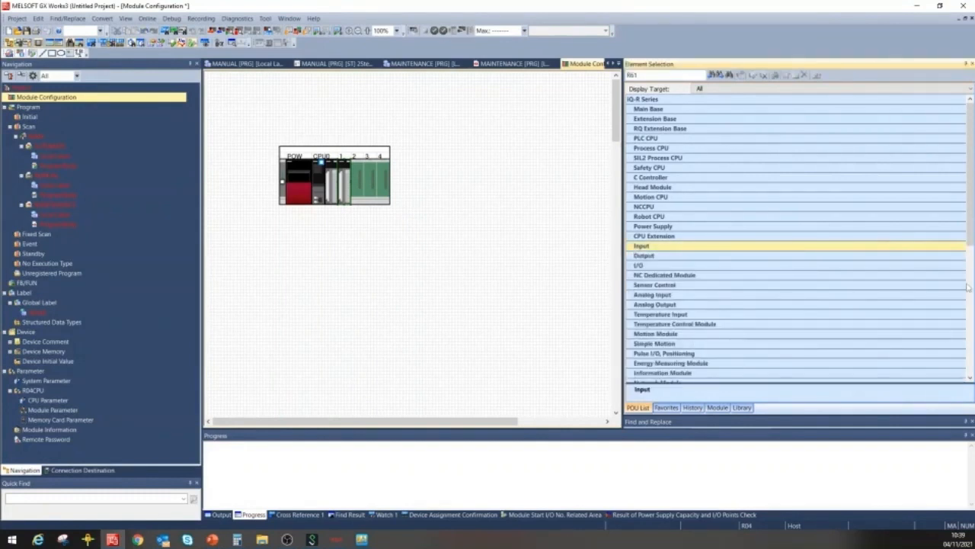
{"action": "scroll", "coordinate": [966, 267], "scroll_direction": "down", "scroll_amount": 2}
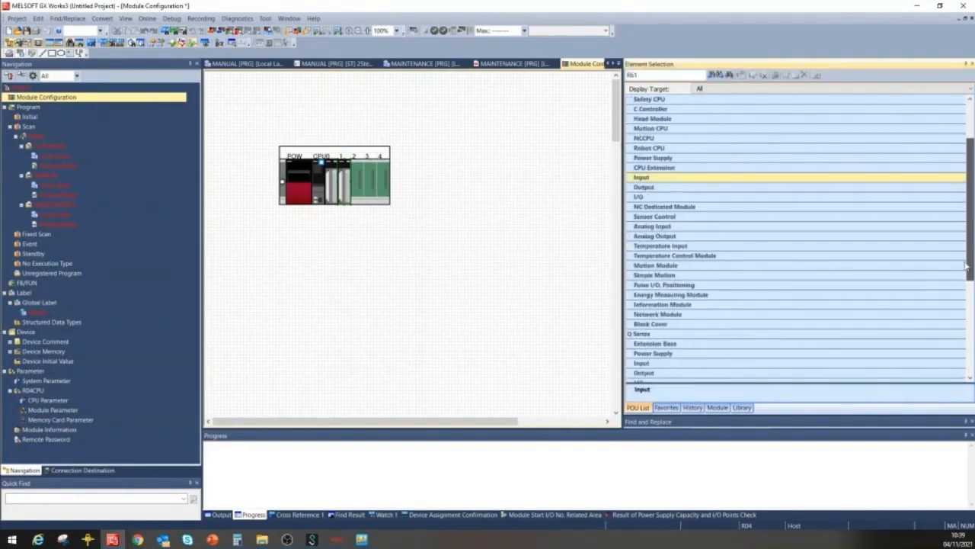
{"action": "left_click", "coordinate": [713, 315]}
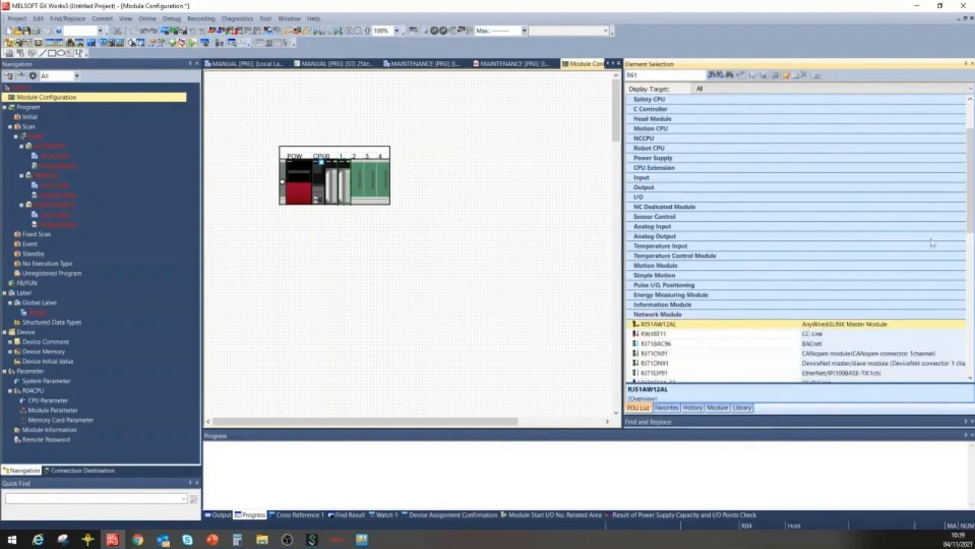
{"action": "left_click_drag", "start_coordinate": [966, 204], "coordinate": [972, 253]}
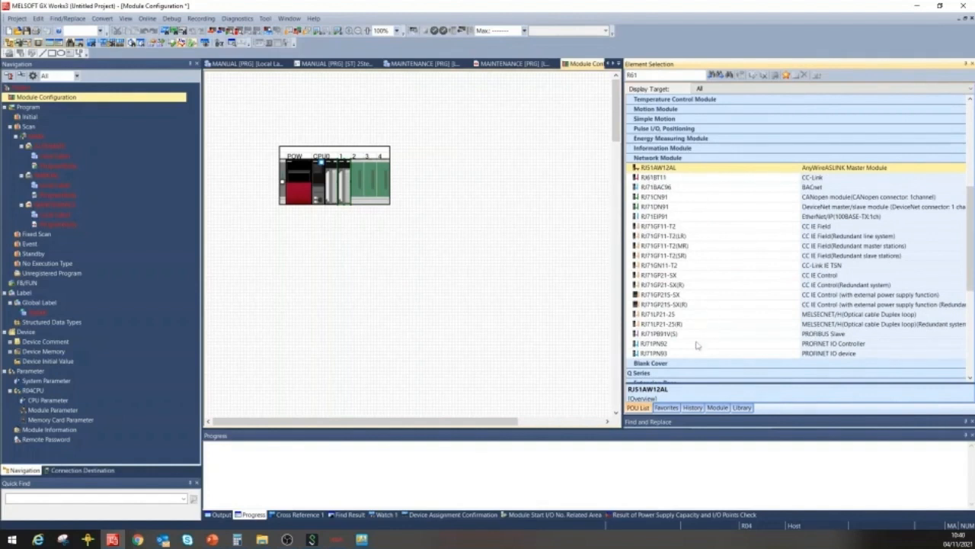
{"action": "left_click", "coordinate": [675, 266]}
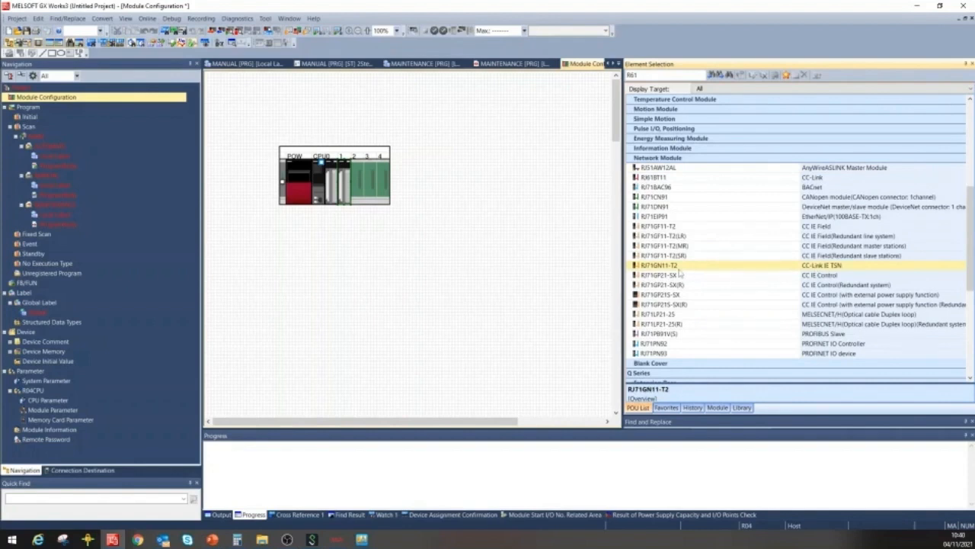
{"action": "left_click_drag", "start_coordinate": [678, 271], "coordinate": [358, 169]}
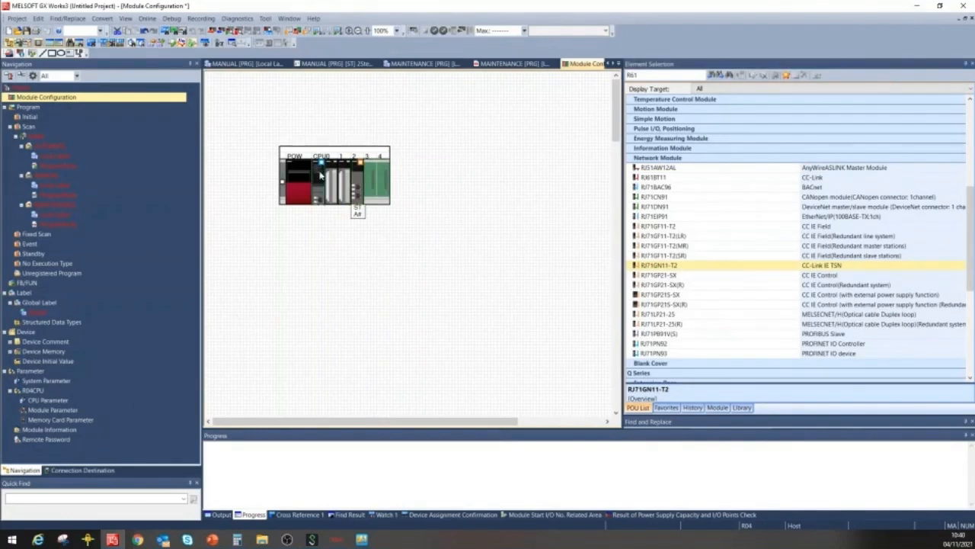
- Run the system configuration check on the module layout and dismiss the result
{"action": "right_click", "coordinate": [321, 174]}
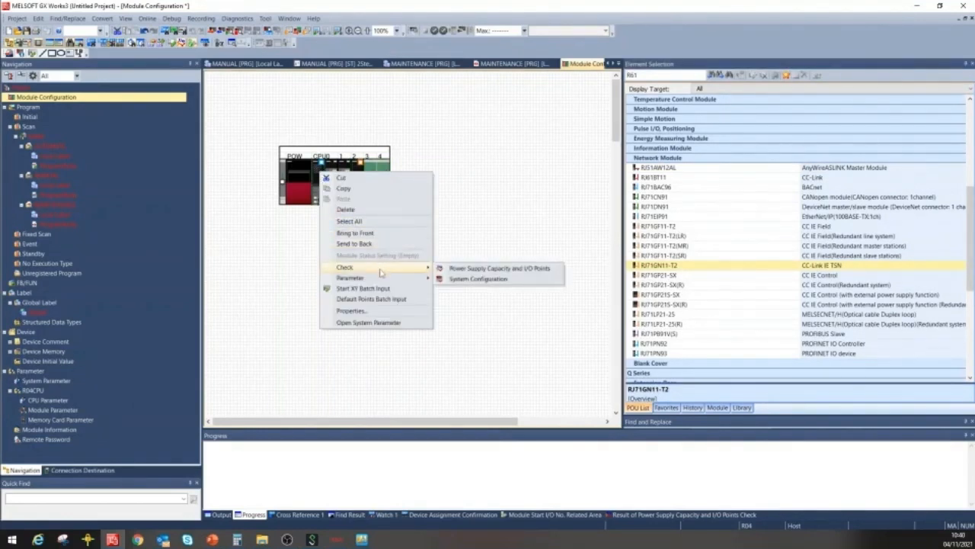
{"action": "mouse_move", "coordinate": [383, 277]}
{"action": "left_click", "coordinate": [455, 280]}
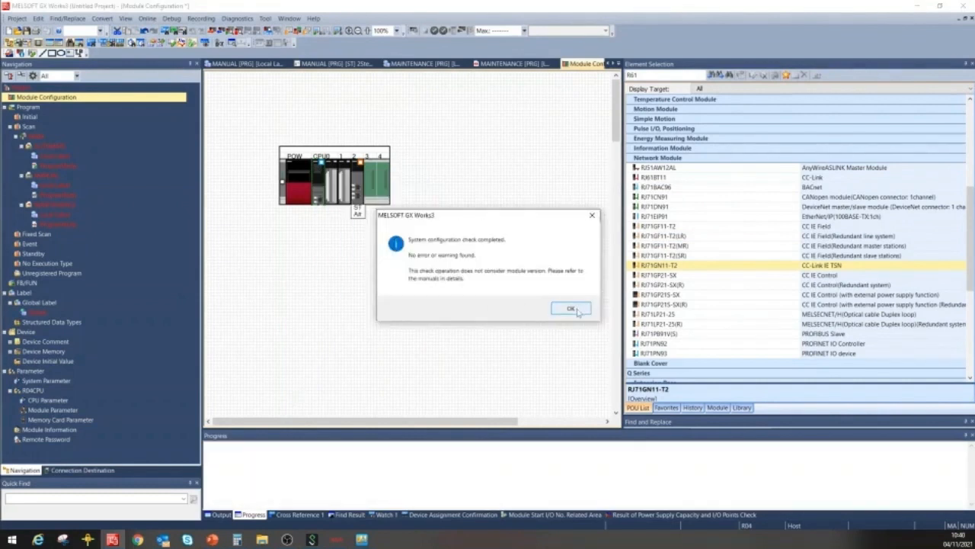
{"action": "left_click", "coordinate": [577, 310]}
- Fix the module configuration parameters, accept the extended iQ-R link direct device mode, and add RJ71GN11-T2 without module labels
{"action": "right_click", "coordinate": [336, 183]}
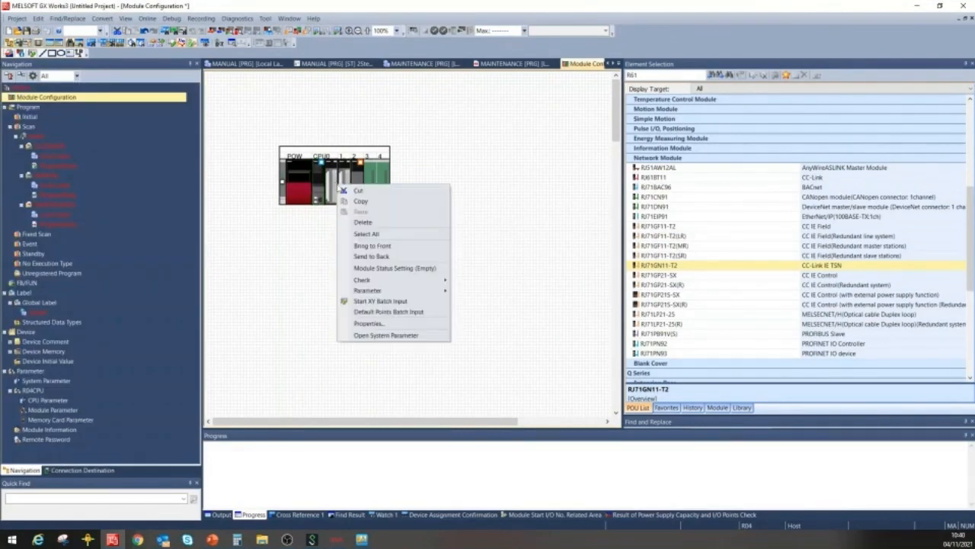
{"action": "mouse_move", "coordinate": [426, 280]}
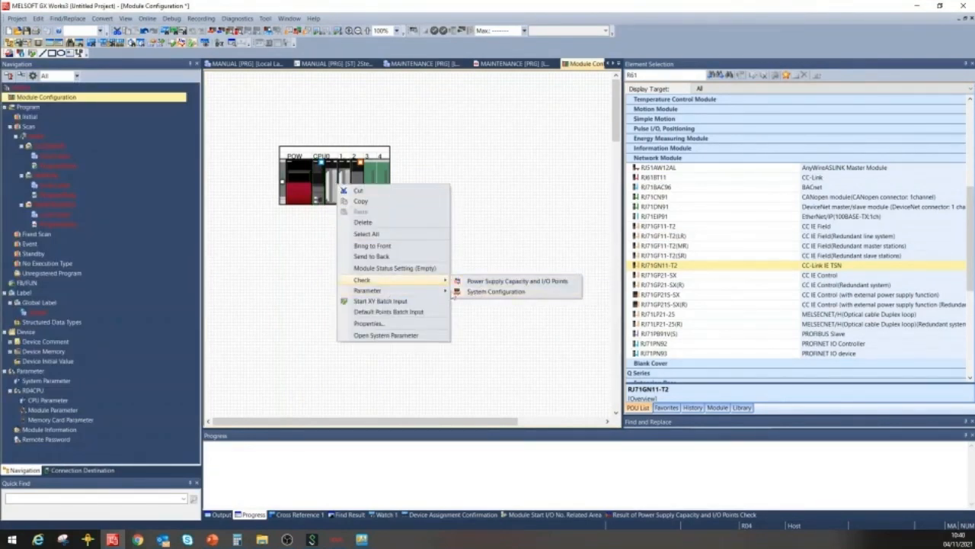
{"action": "left_click", "coordinate": [470, 292]}
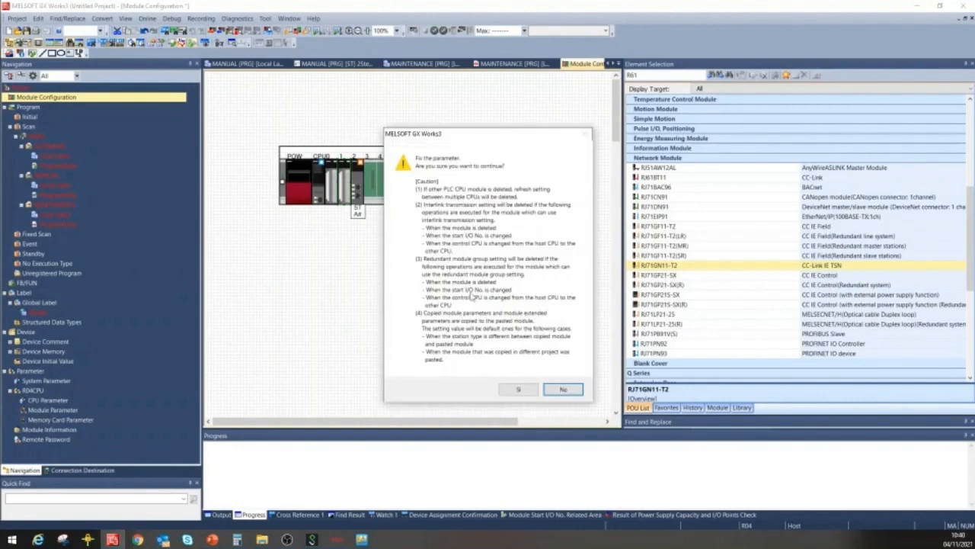
{"action": "left_click", "coordinate": [520, 387]}
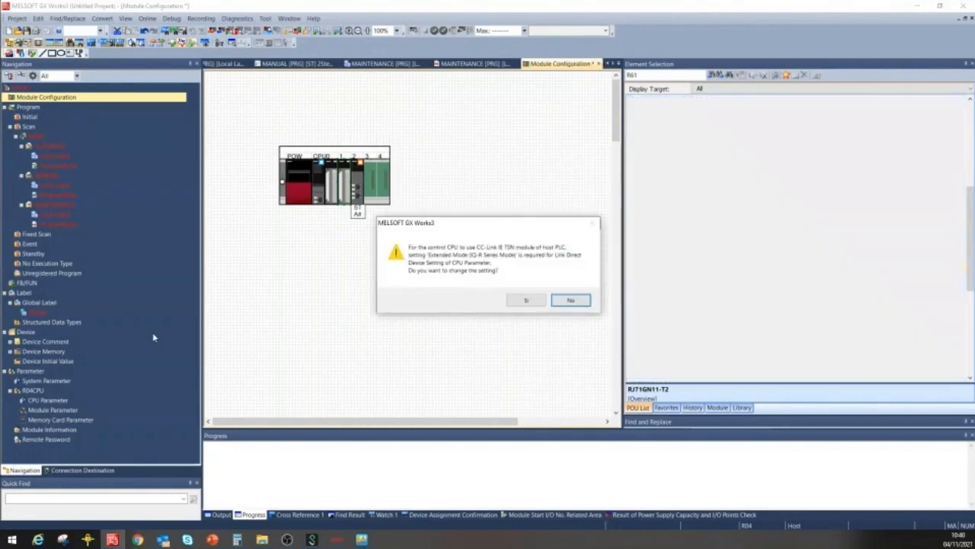
{"action": "left_click", "coordinate": [525, 299]}
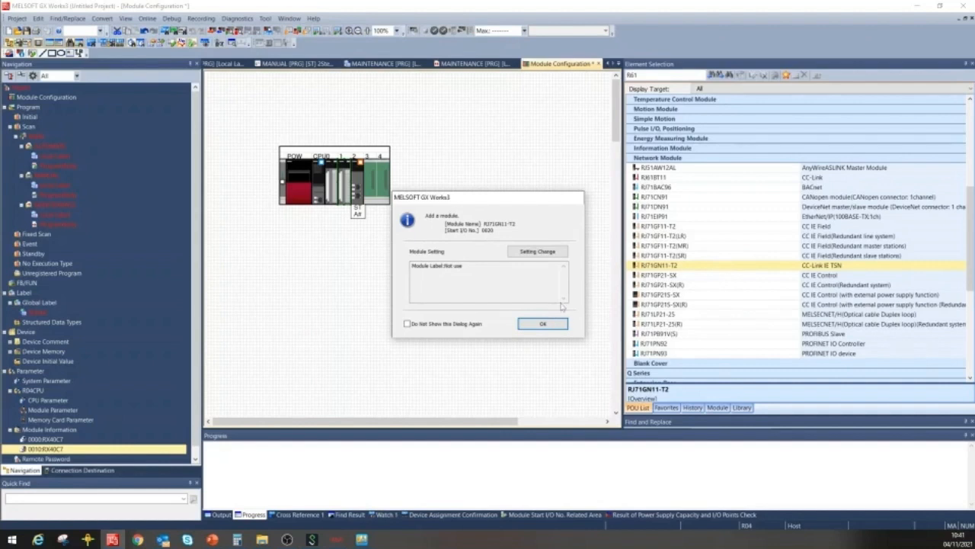
{"action": "left_click", "coordinate": [547, 324]}
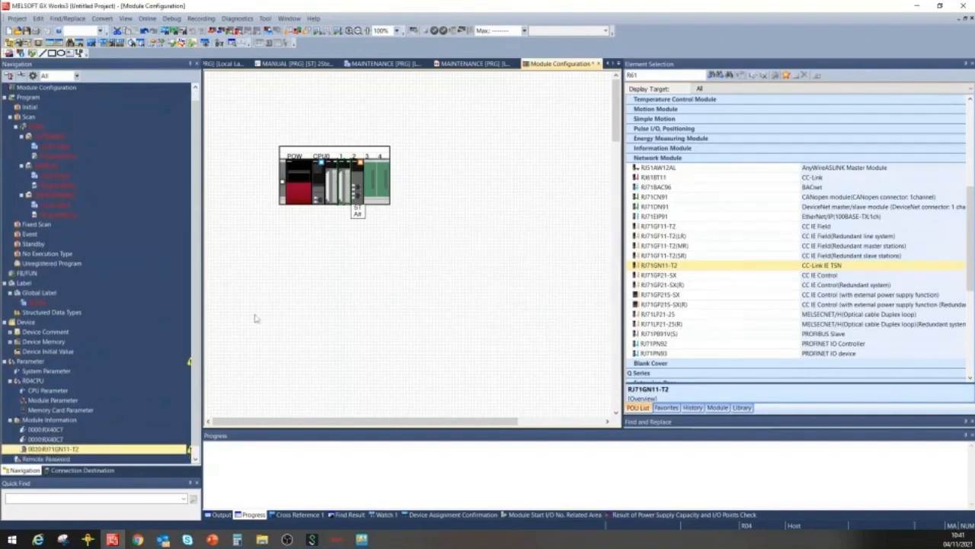
- Widen the project tree and run a parameter check to verify the flagged module settings
{"action": "left_click_drag", "start_coordinate": [205, 304], "coordinate": [278, 301]}
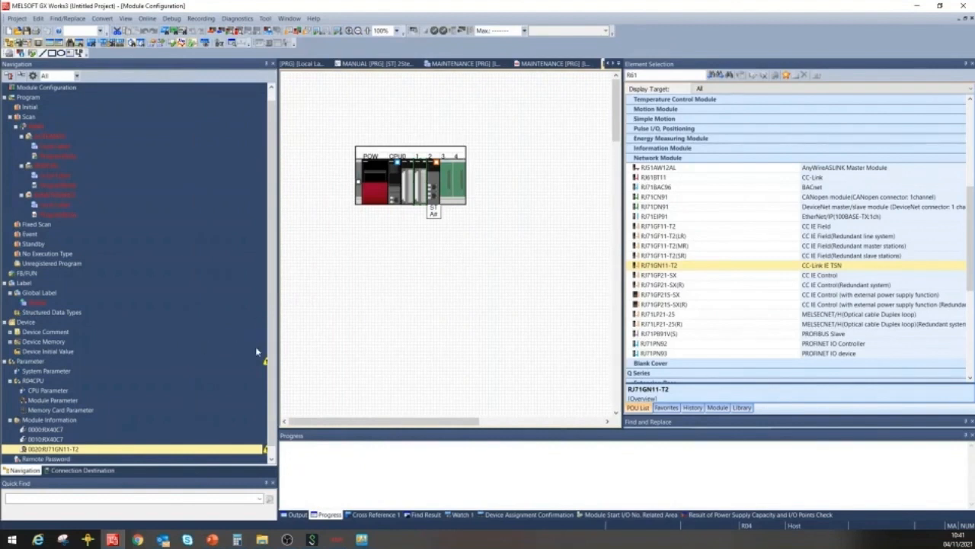
{"action": "mouse_move", "coordinate": [263, 364]}
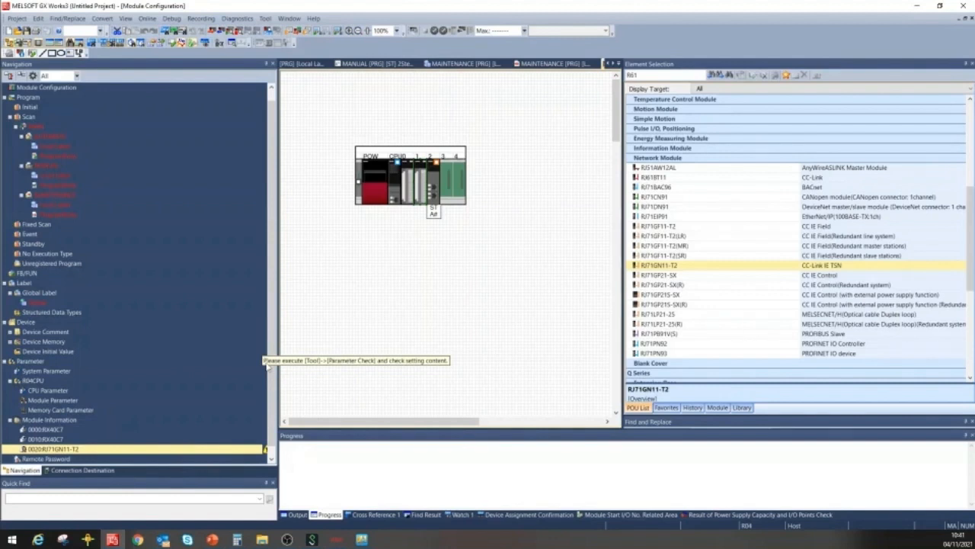
{"action": "left_click", "coordinate": [270, 22]}
{"action": "left_click", "coordinate": [288, 50]}
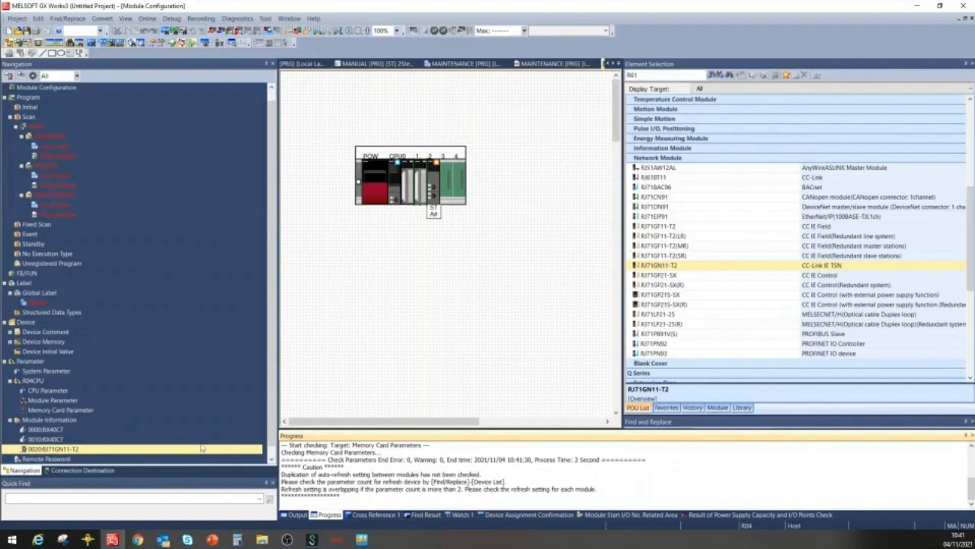
- Launch a second instance of GX Works3 alongside the open project
{"action": "left_click", "coordinate": [12, 540]}
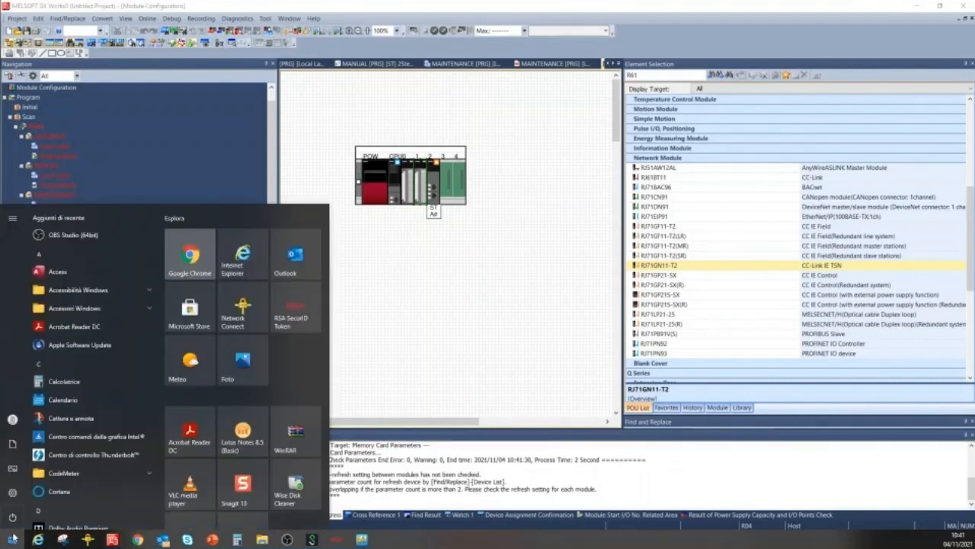
{"action": "type", "text": "GX"}
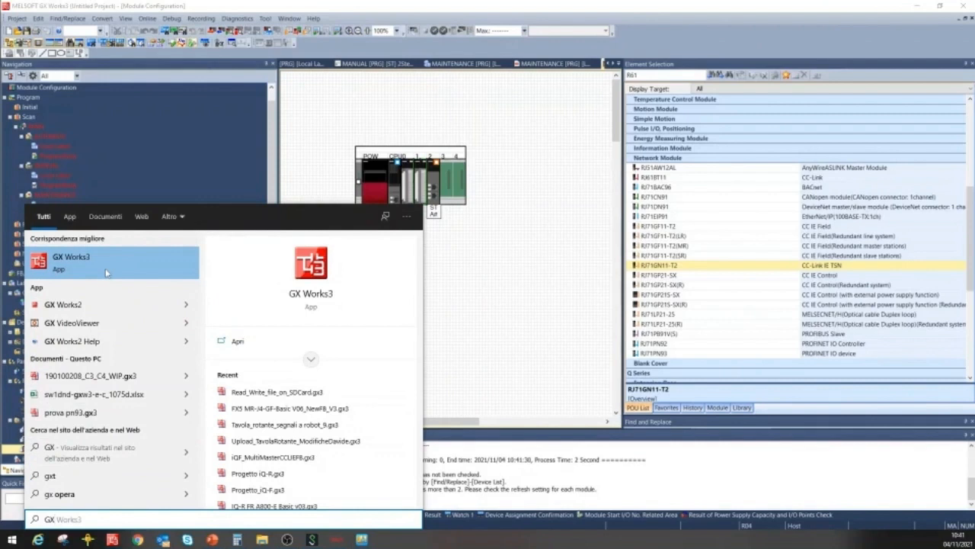
{"action": "left_click", "coordinate": [106, 272]}
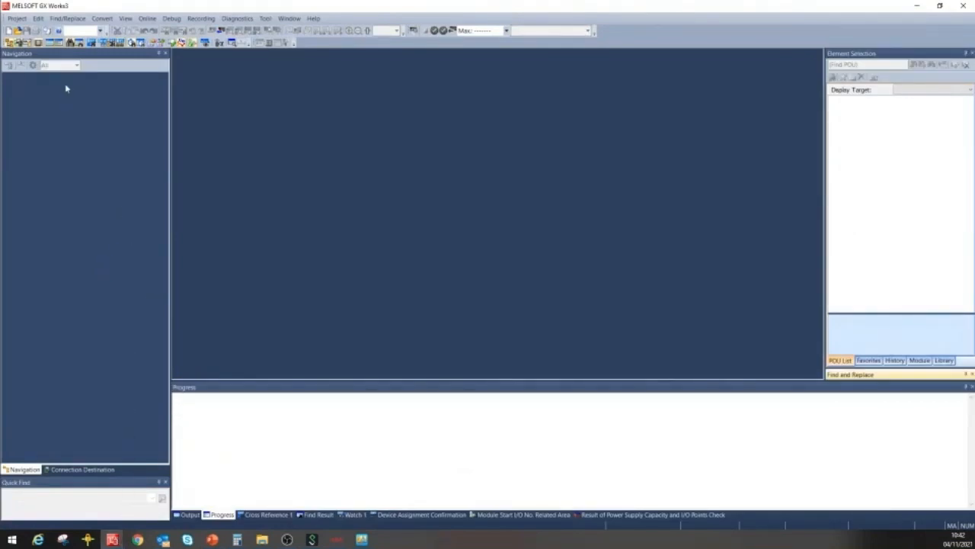
- Create a new RCPU project of type R04EN in FBD/LD and accept adding the CPU module without module labels
{"action": "left_click", "coordinate": [12, 18]}
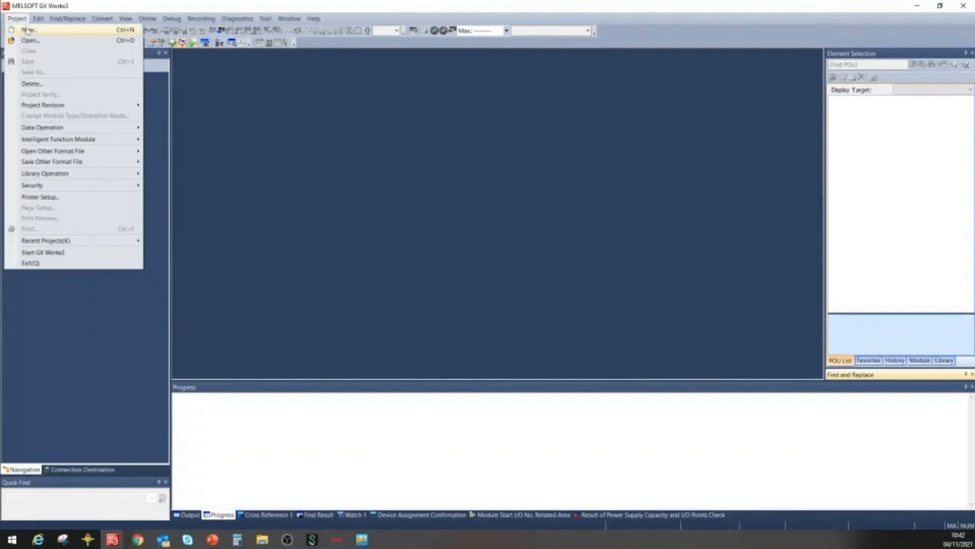
{"action": "key", "text": "ctrl+n"}
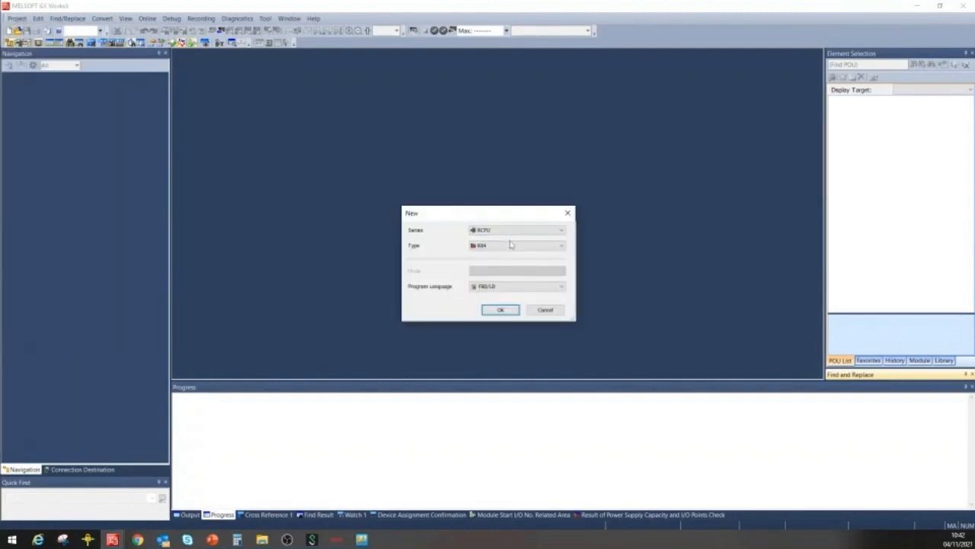
{"action": "left_click", "coordinate": [515, 245]}
{"action": "left_click", "coordinate": [495, 287]}
{"action": "left_click", "coordinate": [500, 308]}
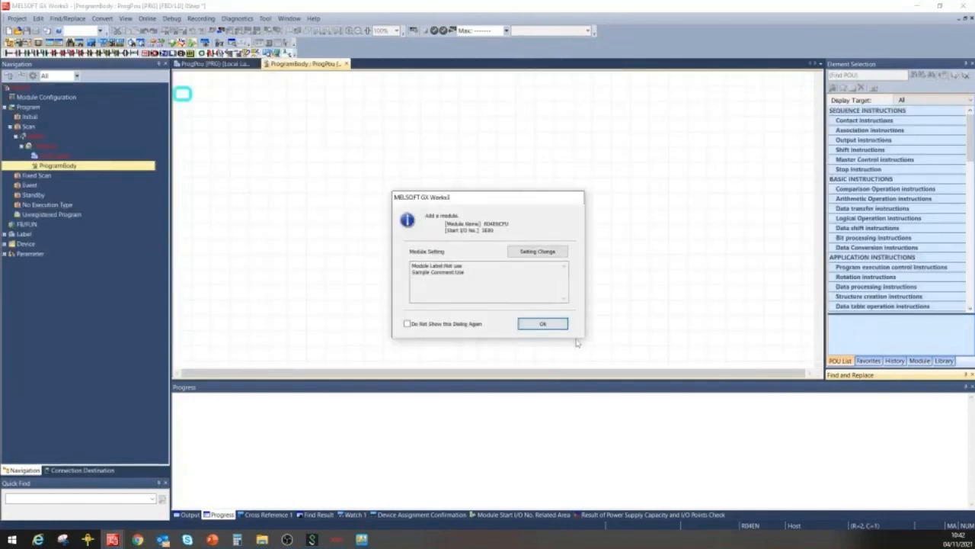
{"action": "left_click", "coordinate": [543, 324]}
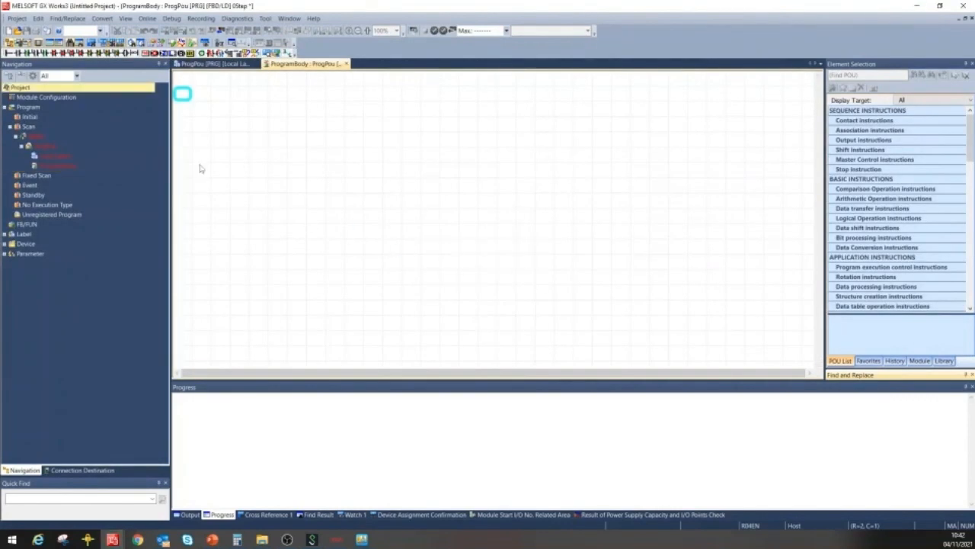
- Open the module configuration, place an R35B five-slot main base, and mount the R04ENCPU in its CPU slot
{"action": "double_click", "coordinate": [72, 97]}
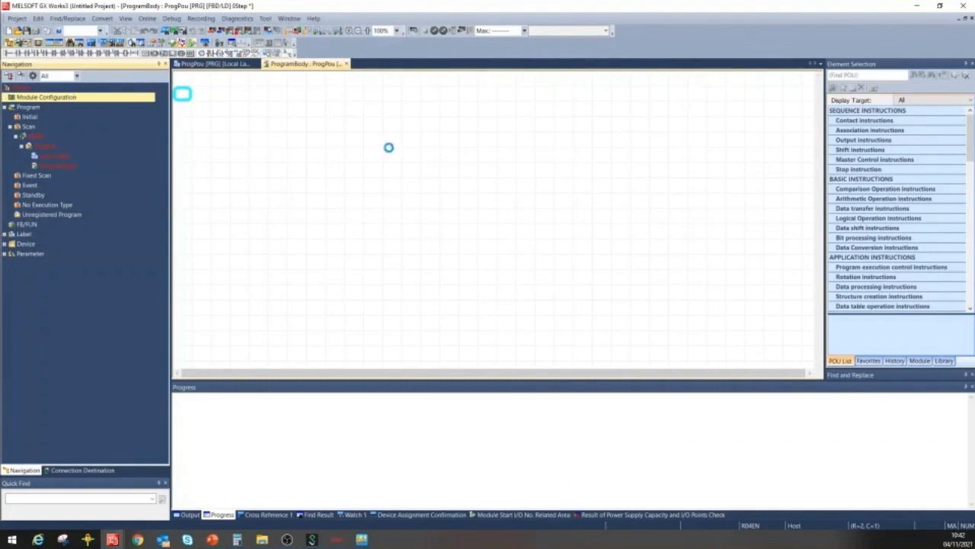
{"action": "left_click", "coordinate": [491, 302]}
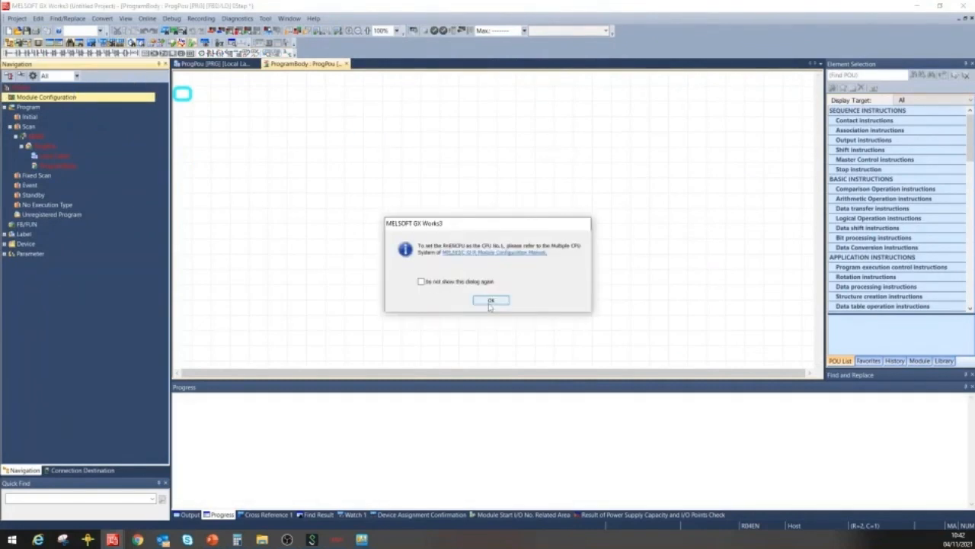
{"action": "left_click", "coordinate": [490, 302]}
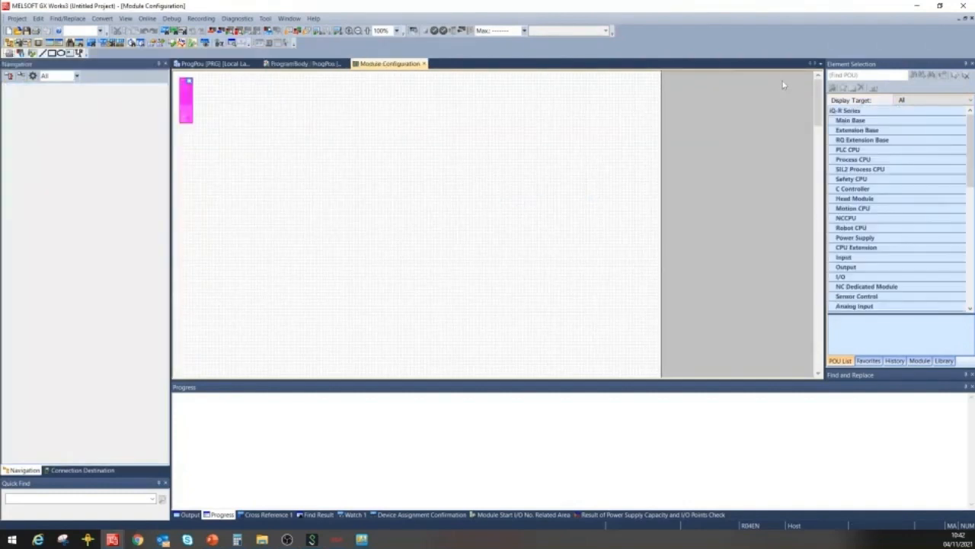
{"action": "double_click", "coordinate": [862, 123]}
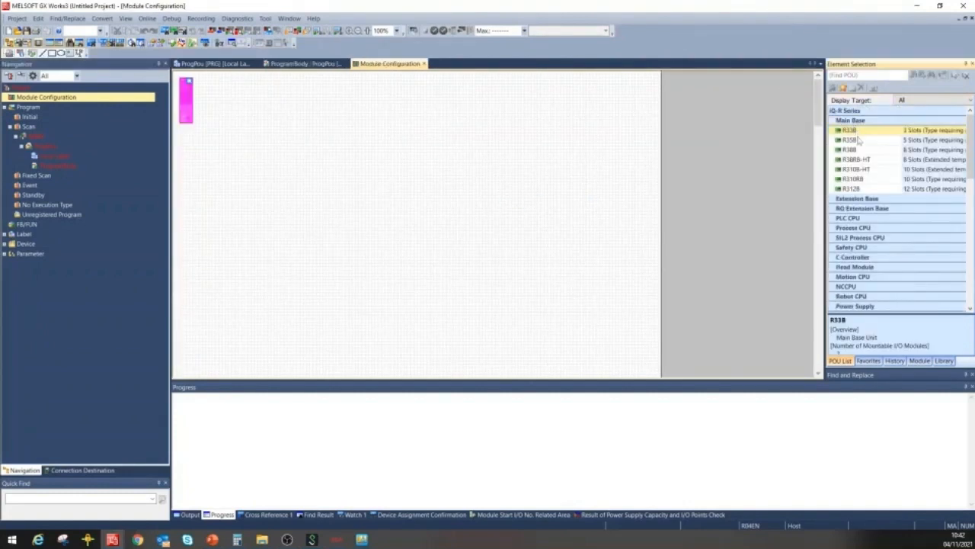
{"action": "left_click_drag", "start_coordinate": [859, 141], "coordinate": [323, 177]}
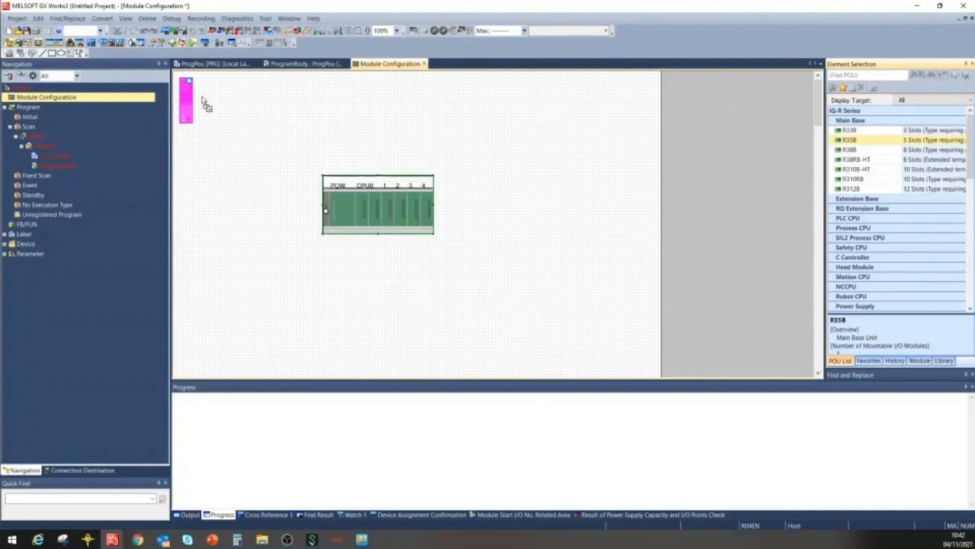
{"action": "left_click_drag", "start_coordinate": [183, 101], "coordinate": [363, 214]}
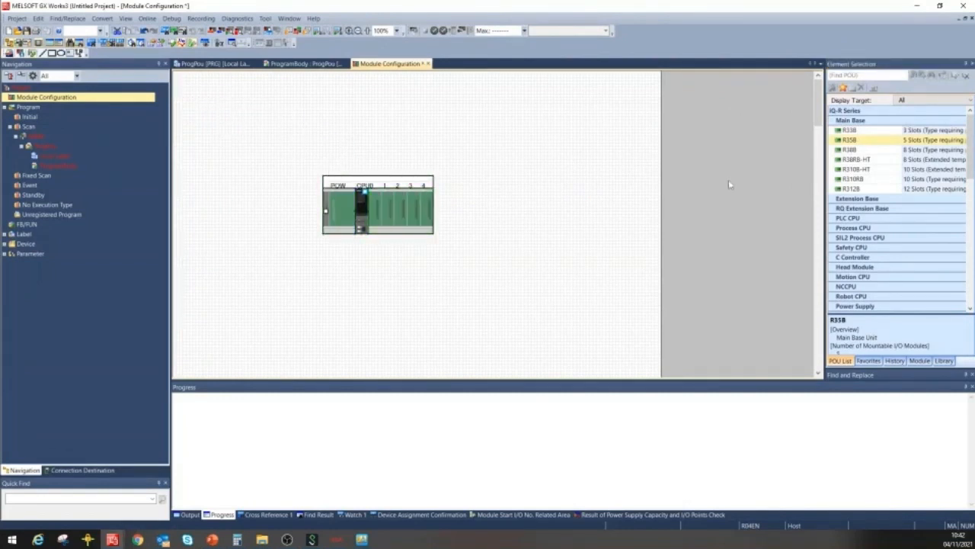
- Mount the R61P power supply in the POW slot of the main base
{"action": "scroll", "coordinate": [882, 270], "scroll_direction": "down", "scroll_amount": 1}
{"action": "left_click", "coordinate": [871, 288]}
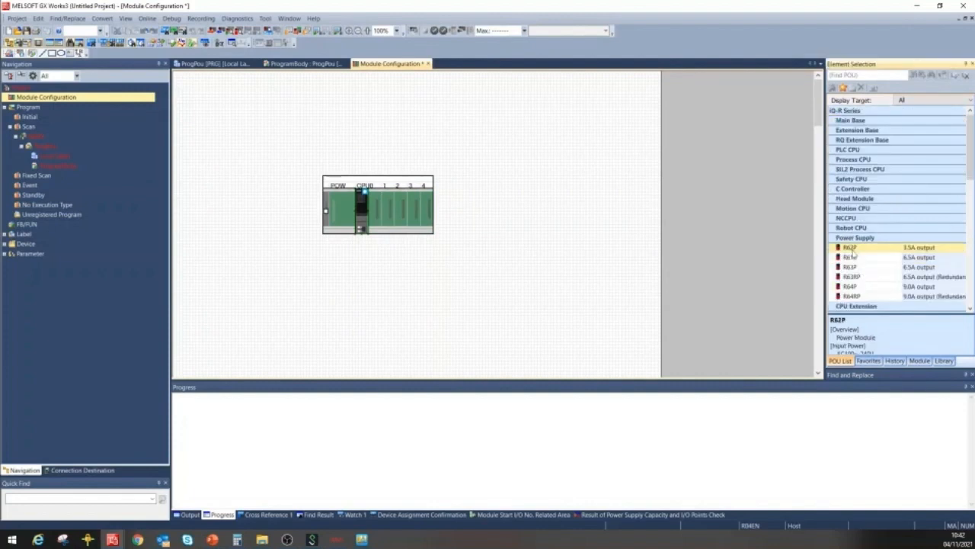
{"action": "left_click_drag", "start_coordinate": [851, 258], "coordinate": [332, 192]}
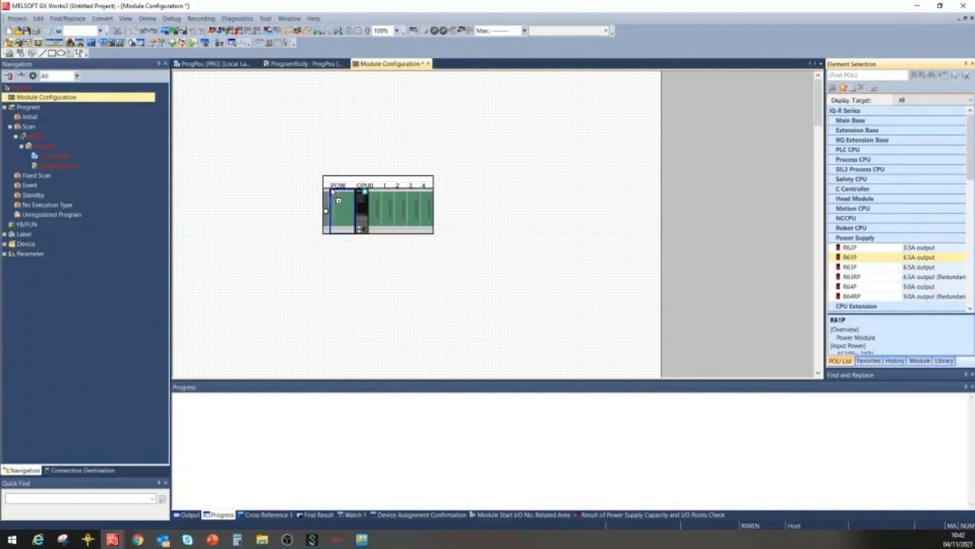
- Run the system configuration check on the rack with only power supply and CPU mounted, and dismiss the result
{"action": "right_click", "coordinate": [350, 215]}
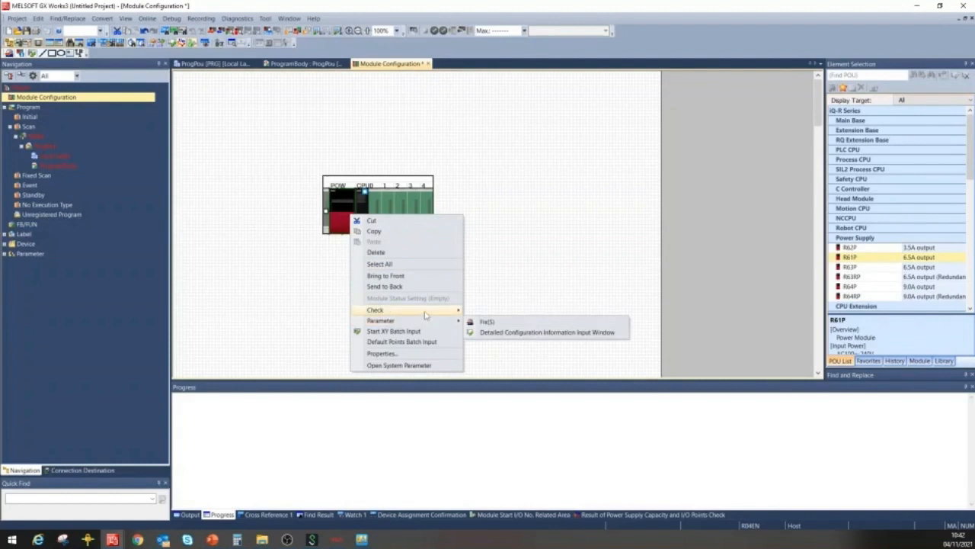
{"action": "mouse_move", "coordinate": [426, 315]}
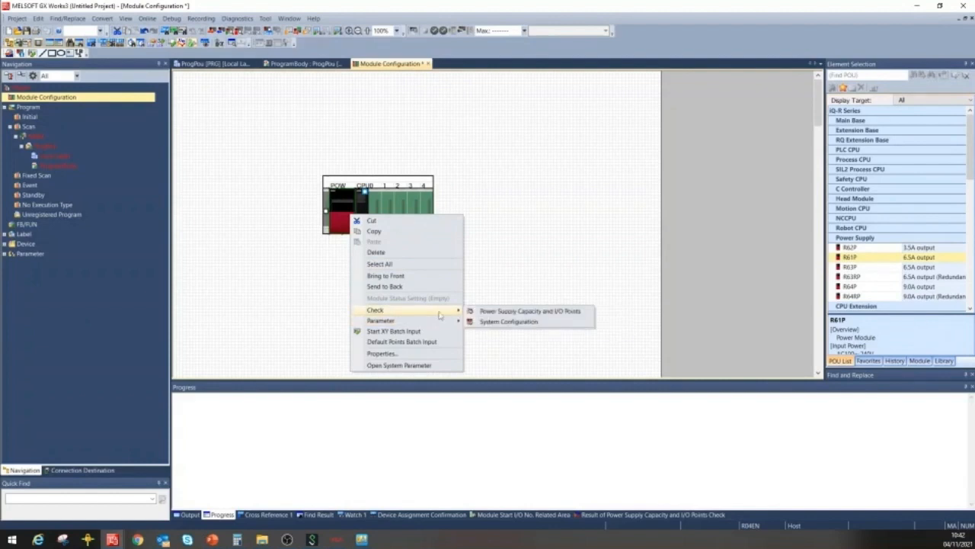
{"action": "left_click", "coordinate": [508, 321]}
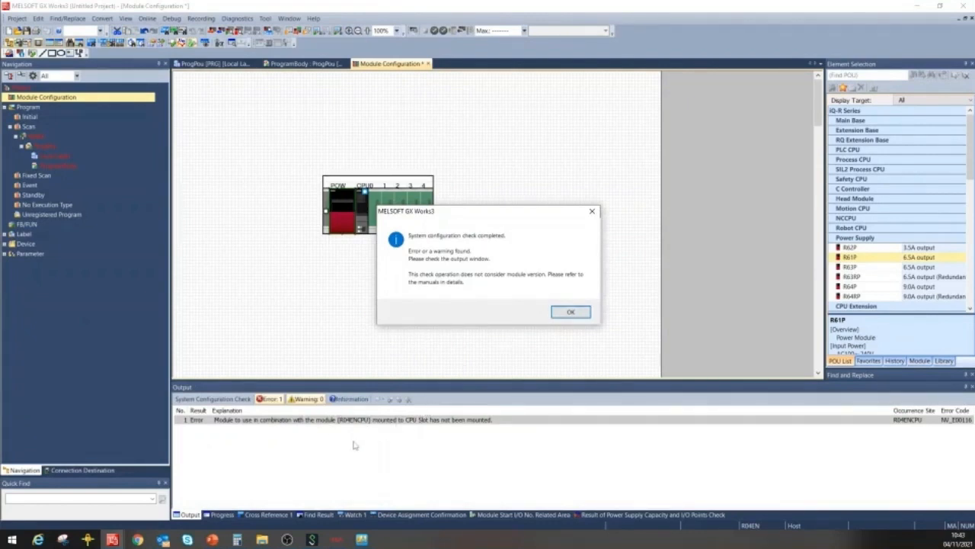
{"action": "left_click", "coordinate": [570, 313]}
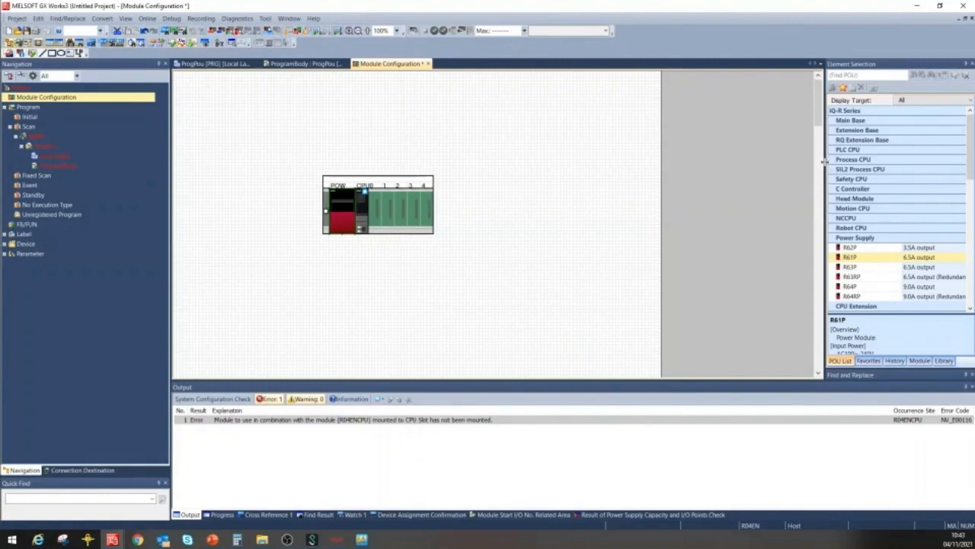
- Widen the module catalogue and mount the _RJ71EN71(E+IEF) CPU extension module in slot 0, directly beside the CPU
{"action": "left_click_drag", "start_coordinate": [823, 162], "coordinate": [650, 181]}
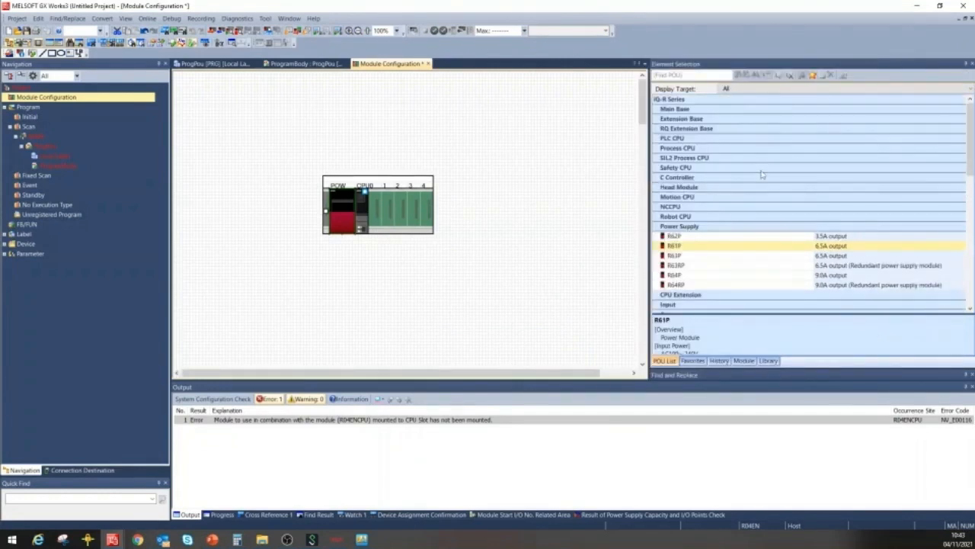
{"action": "double_click", "coordinate": [699, 226]}
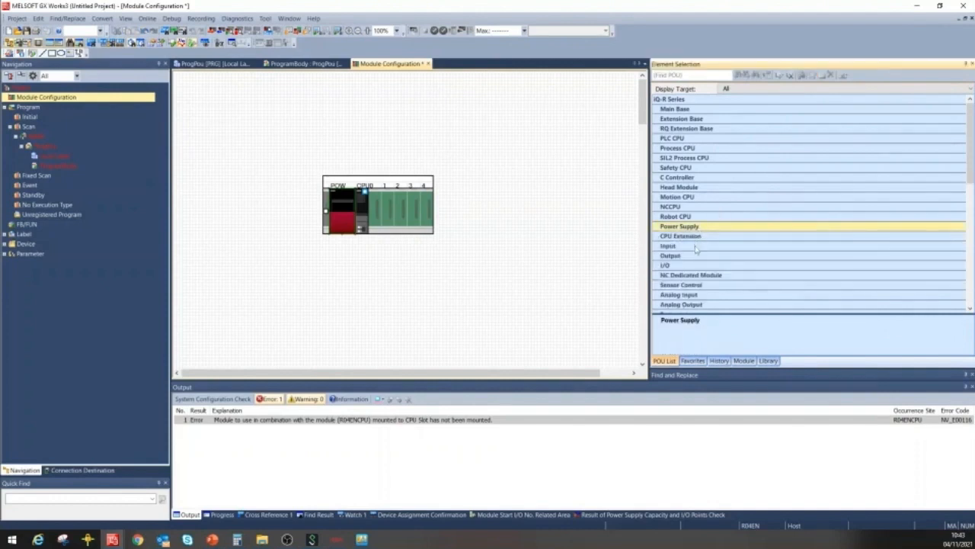
{"action": "double_click", "coordinate": [696, 236]}
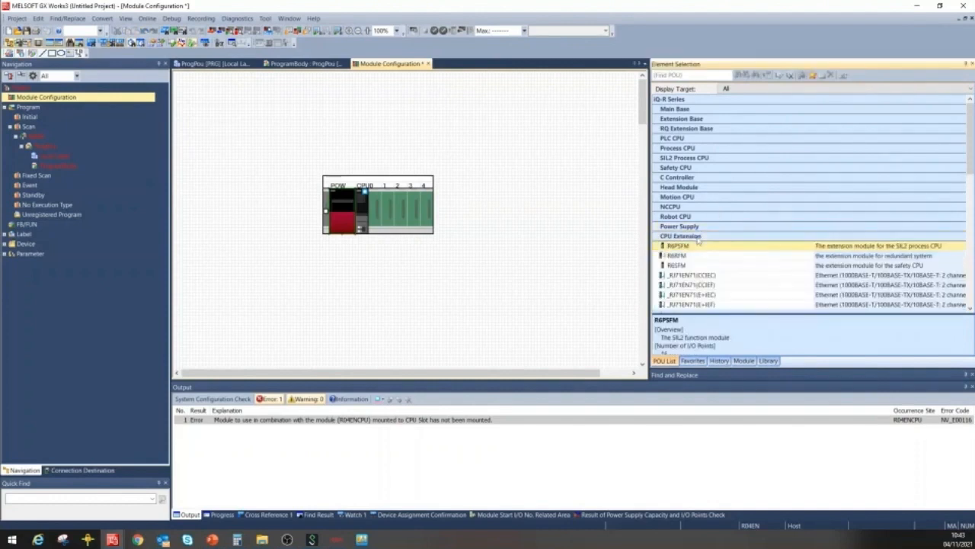
{"action": "left_click_drag", "start_coordinate": [648, 192], "coordinate": [601, 192]}
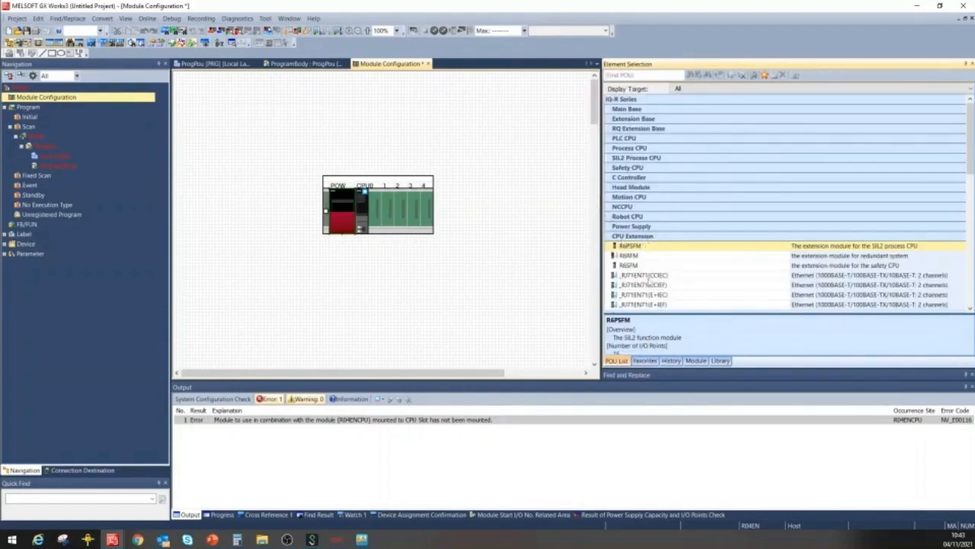
{"action": "scroll", "coordinate": [648, 283], "scroll_direction": "down", "scroll_amount": 1}
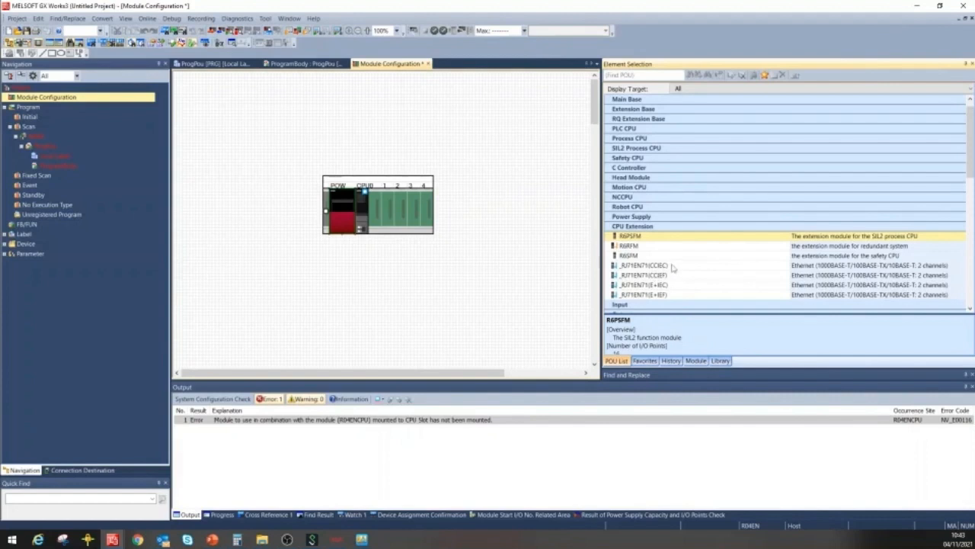
{"action": "left_click", "coordinate": [659, 295]}
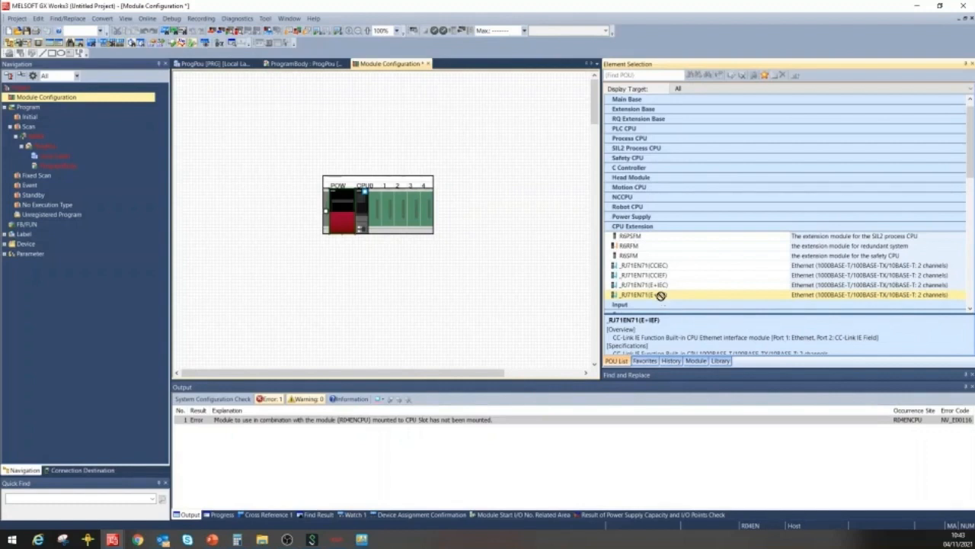
{"action": "left_click_drag", "start_coordinate": [662, 299], "coordinate": [375, 198]}
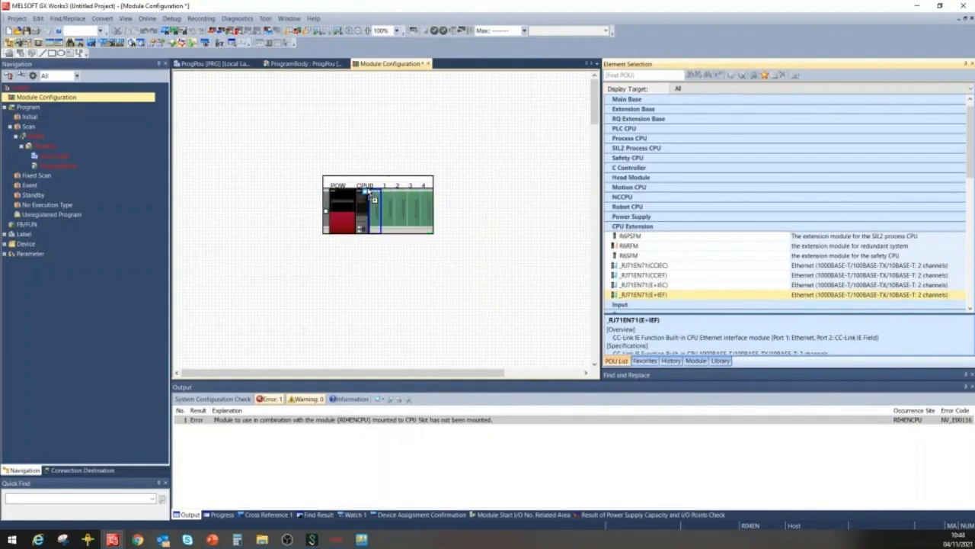
- Repeat the system configuration check with the CPU extension module mounted and dismiss the result
{"action": "right_click", "coordinate": [372, 213]}
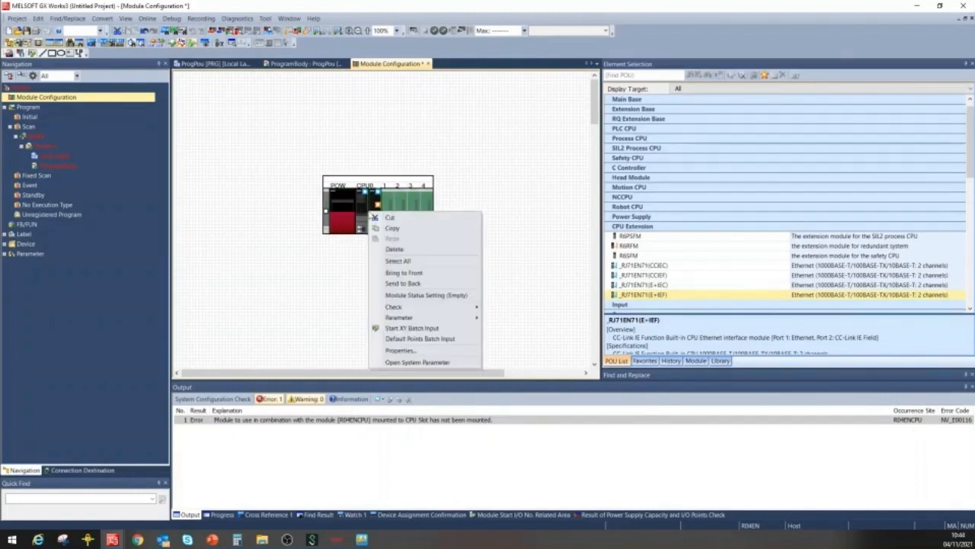
{"action": "mouse_move", "coordinate": [425, 321]}
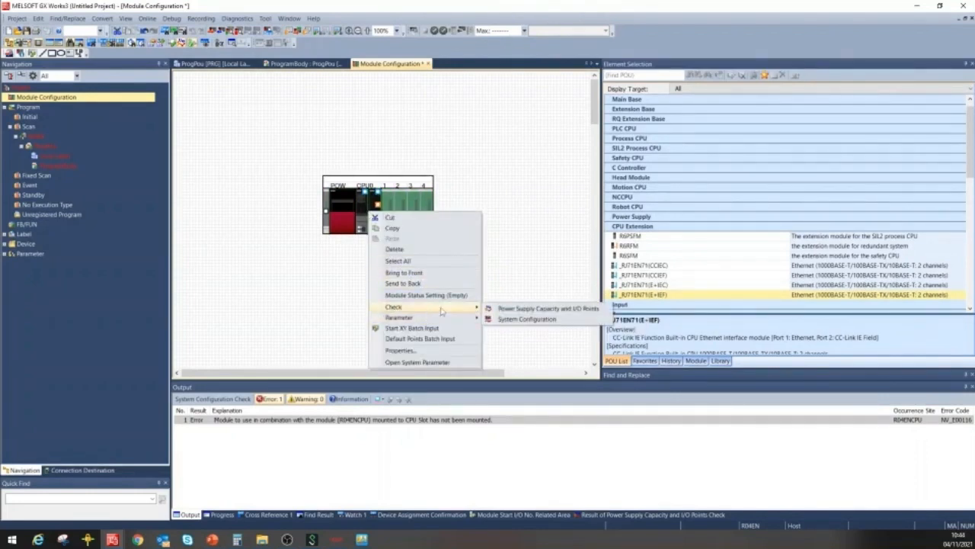
{"action": "left_click", "coordinate": [518, 318]}
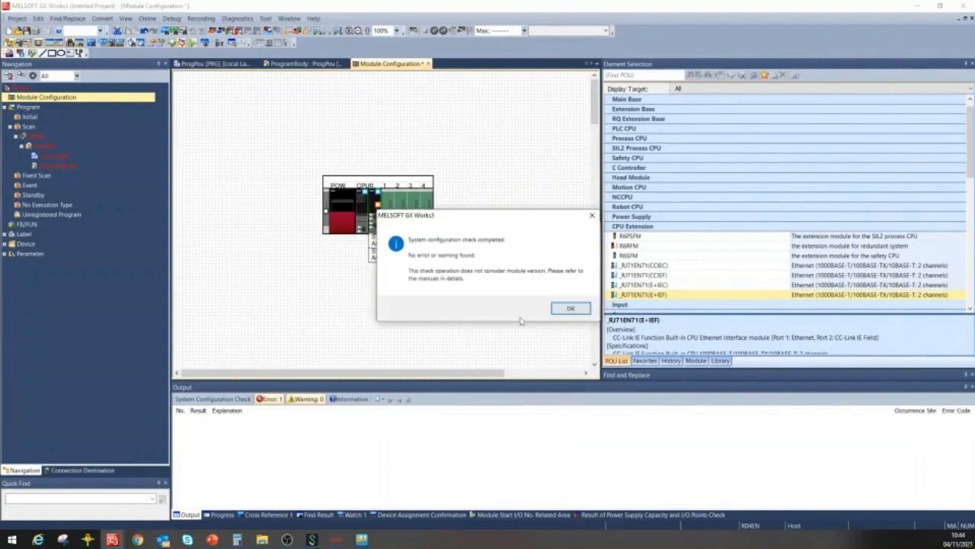
{"action": "left_click", "coordinate": [582, 312]}
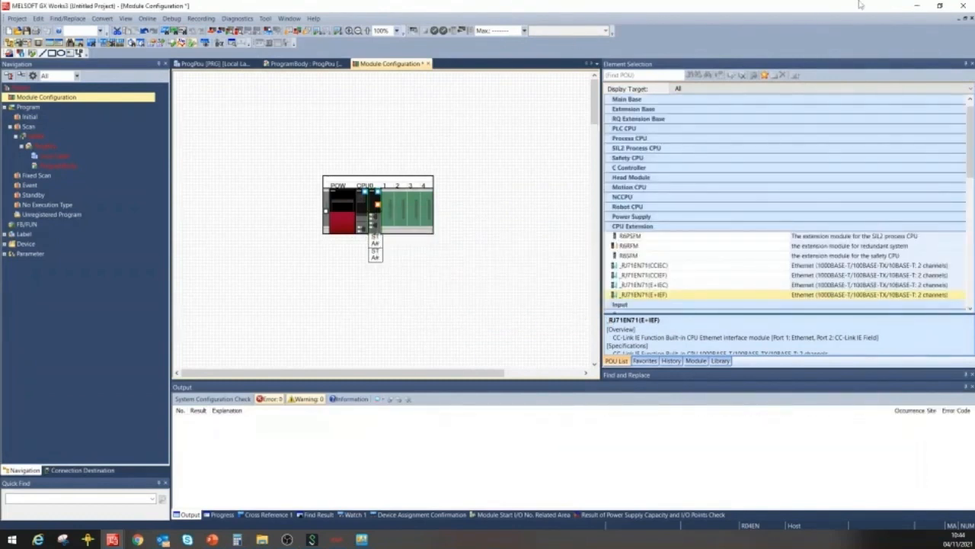
- Close the second GX Works3 instance, fixing the unfixed parameters and accepting the extension module, without saving the project
{"action": "left_click", "coordinate": [963, 6]}
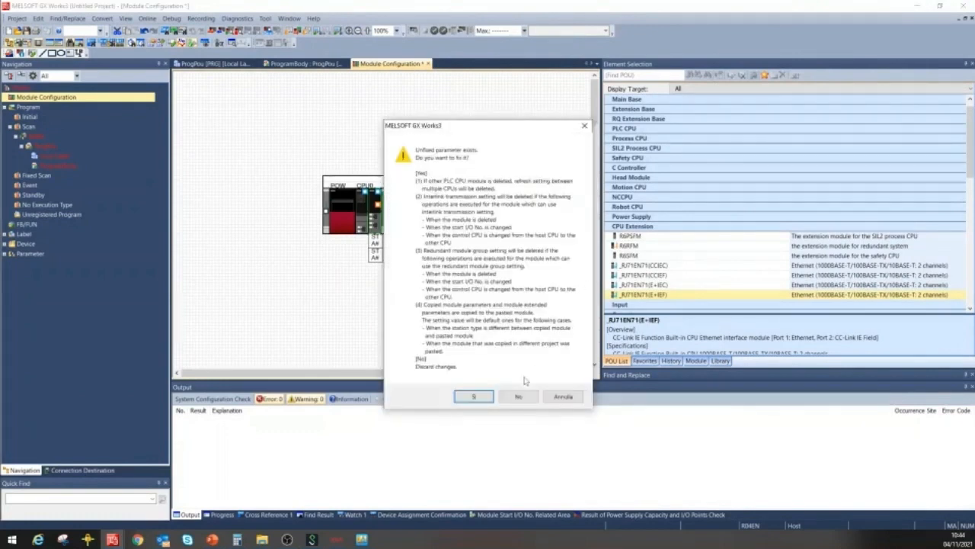
{"action": "left_click", "coordinate": [477, 397]}
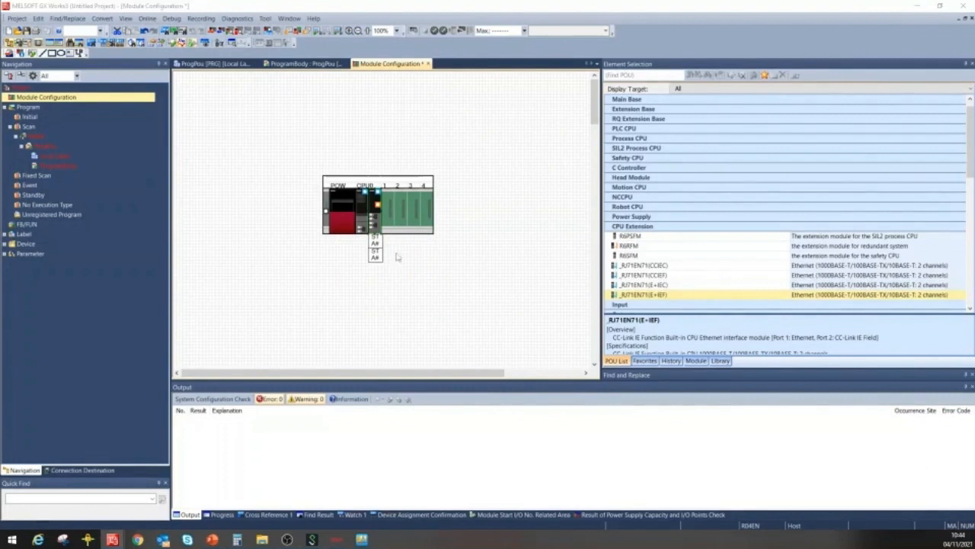
{"action": "left_click", "coordinate": [541, 324]}
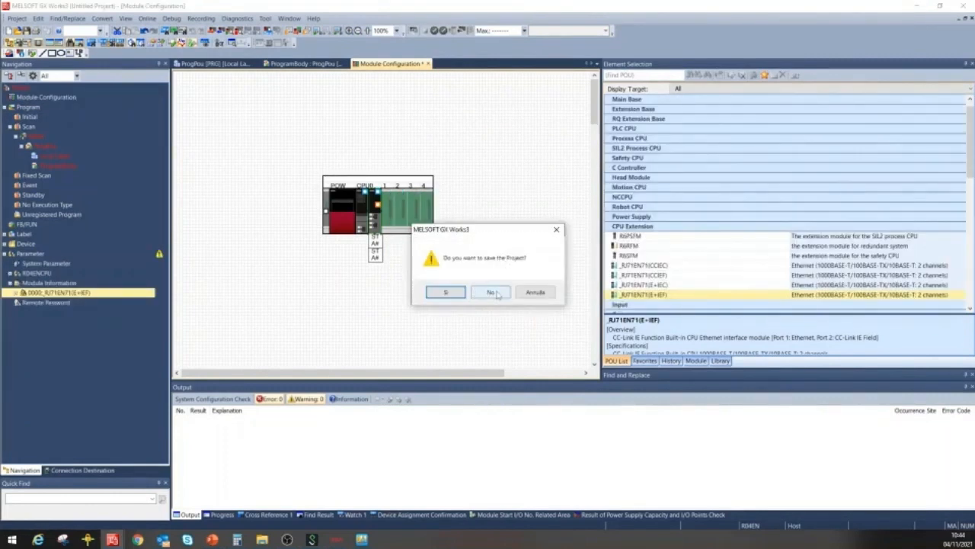
{"action": "left_click", "coordinate": [493, 292]}
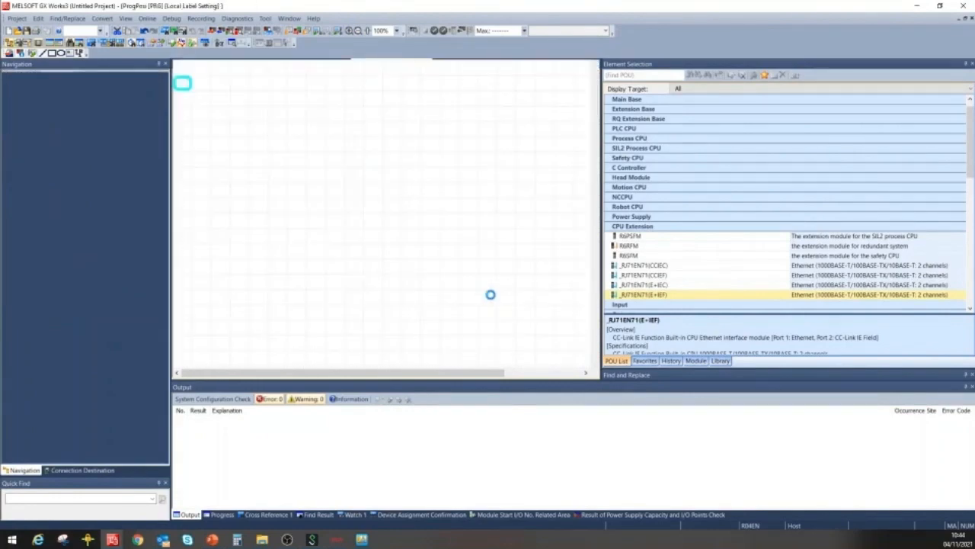